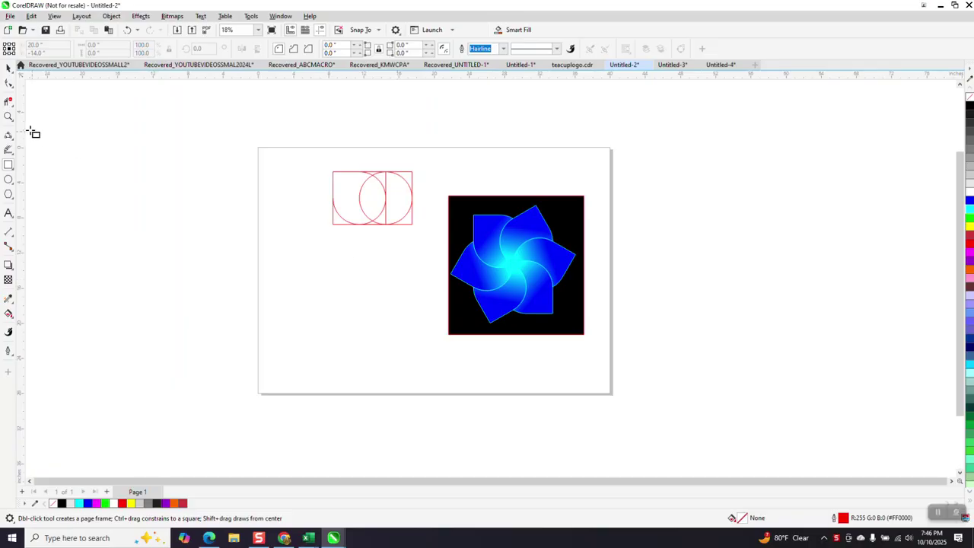
Move the black square with the blue flower up and to the right so it straddles the page's right edge.
left_click(8, 68)
left_click(526, 301)
left_click_drag(527, 301, 673, 245)
left_click_drag(573, 256, 712, 184)
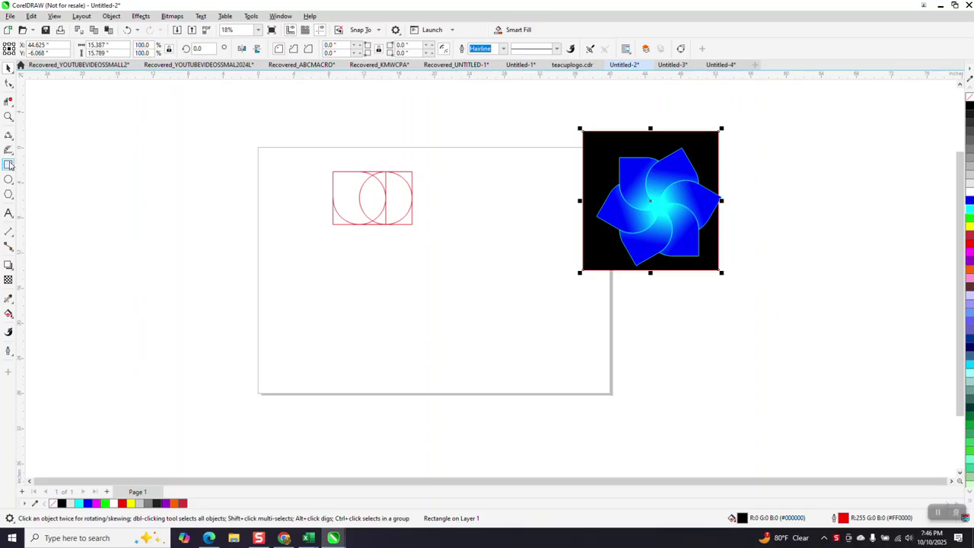
Draw a square below the red outline shapes, set its size to 6 by 6 inches and centre it on the page.
key("F6")
left_click_drag(405, 242, 334, 313)
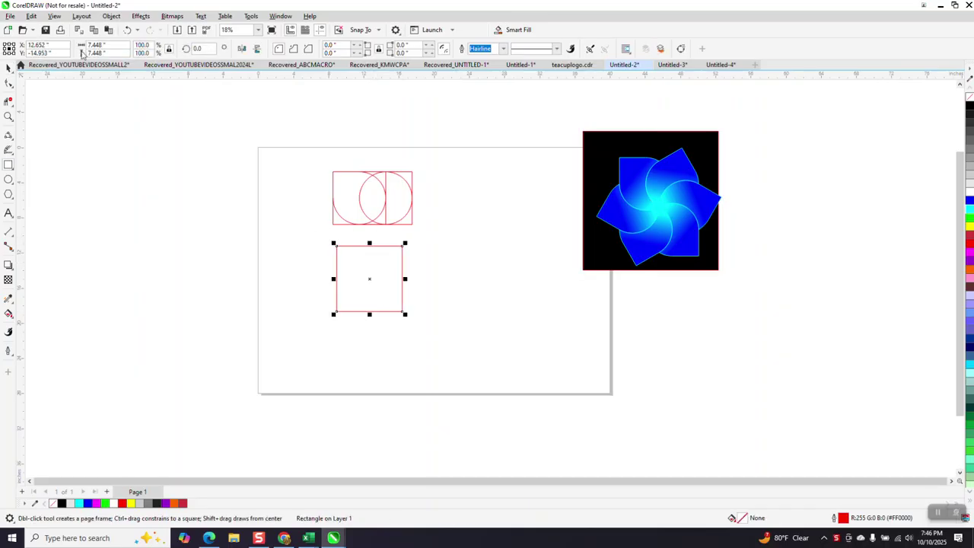
left_click_drag(113, 47, 51, 55)
type("6")
key("Return")
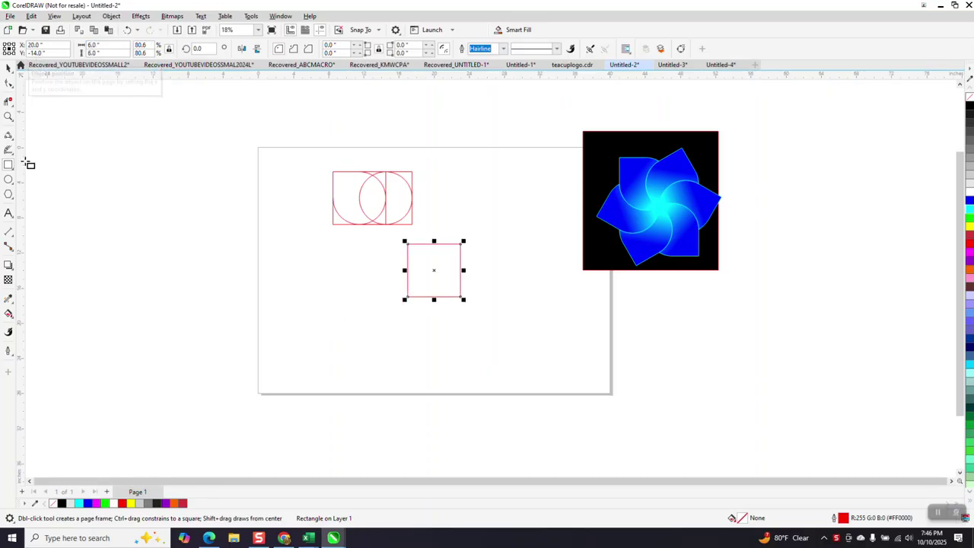
Draw a circle, set its size to 6 by 6 inches and centre it on the page inside the square.
left_click(8, 180)
left_click_drag(360, 251, 309, 308)
left_click_drag(111, 45, 21, 54)
type("6")
key("Return")
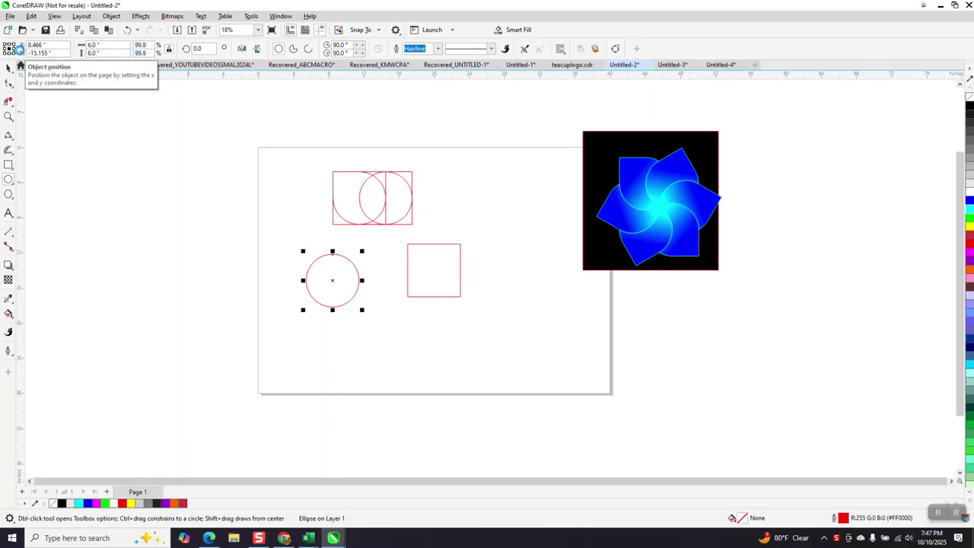
key("p")
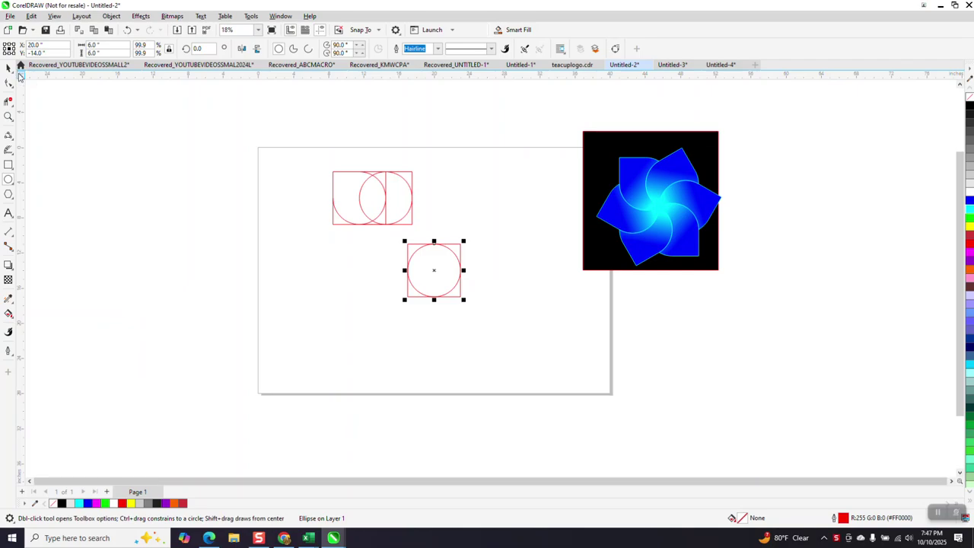
Duplicate the centred square and circle together, with the copies offset 3 inches to the right.
left_click(8, 67)
key("Escape")
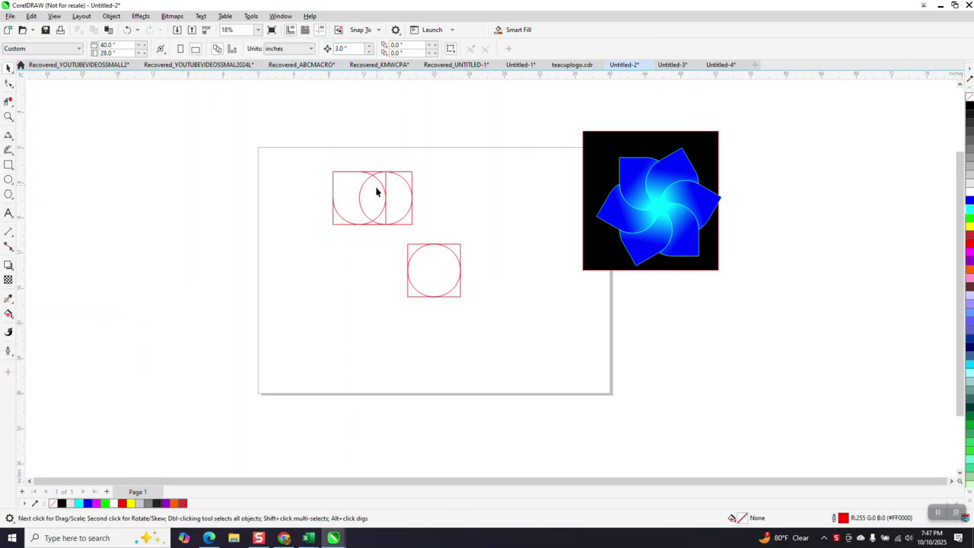
left_click_drag(386, 238, 519, 326)
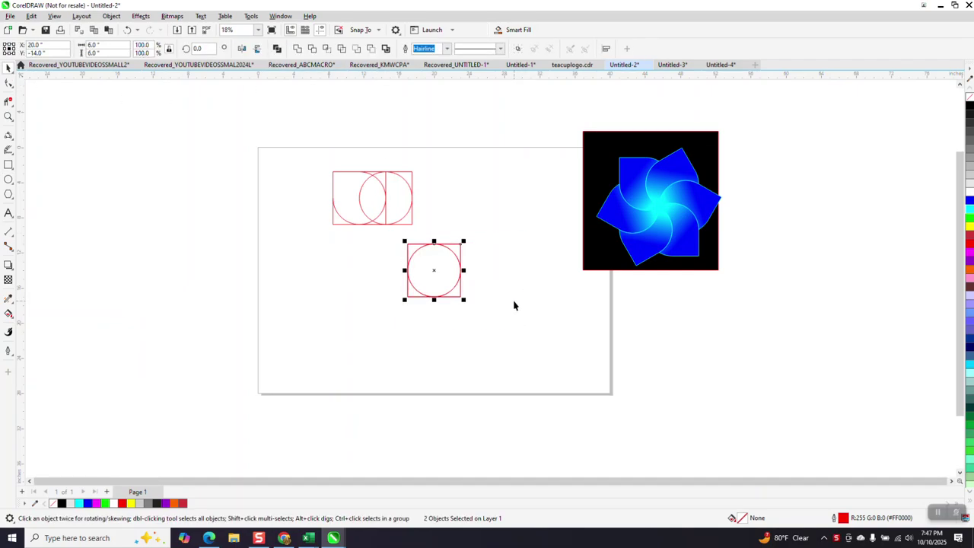
key("ctrl+d")
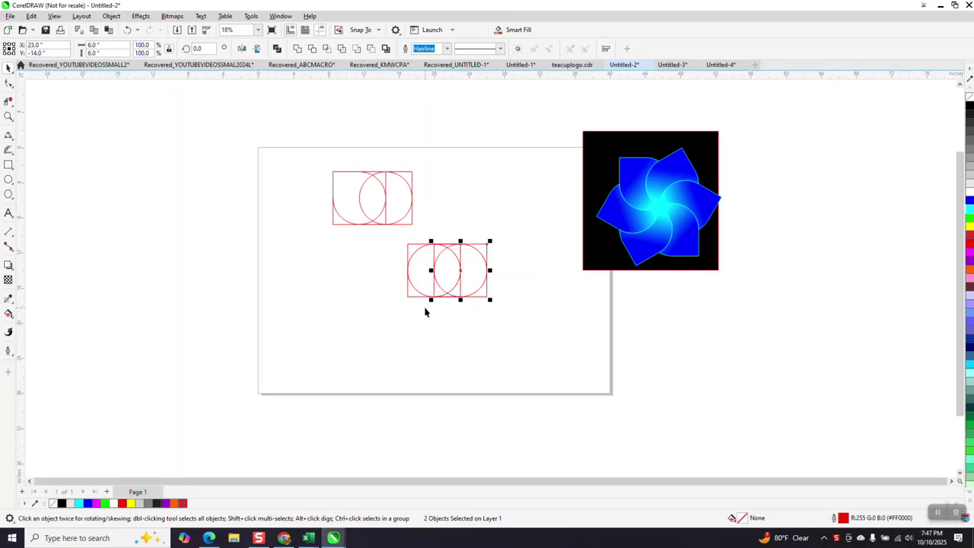
Remove the duplicate square's left edge inside the first circle with the Virtual Segment Delete tool.
left_click(8, 116)
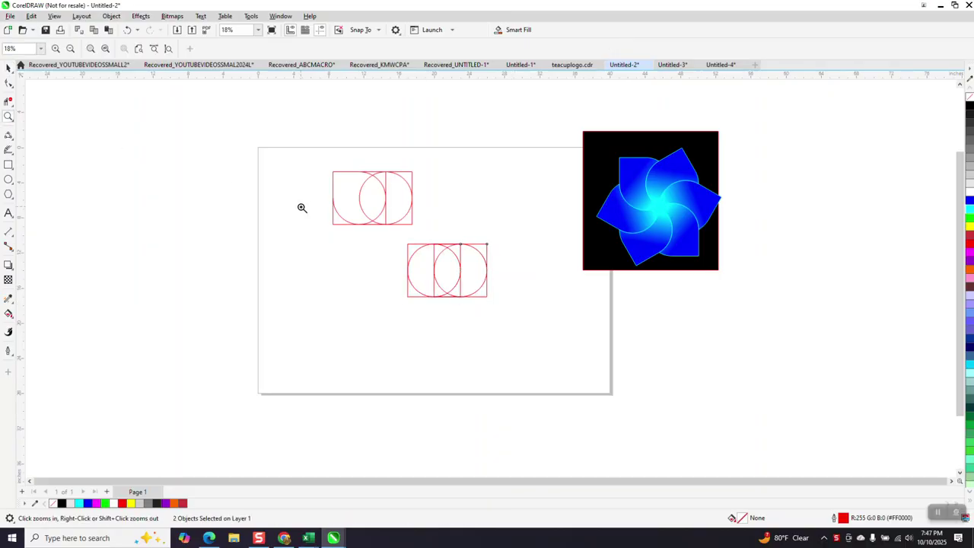
left_click_drag(399, 226, 504, 340)
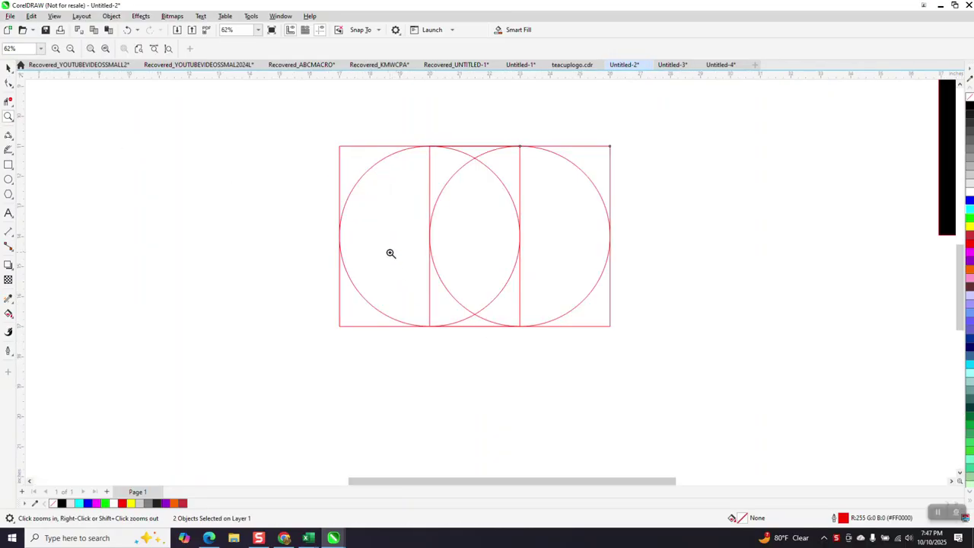
right_click(392, 249)
scroll(305, 153, "down", 1)
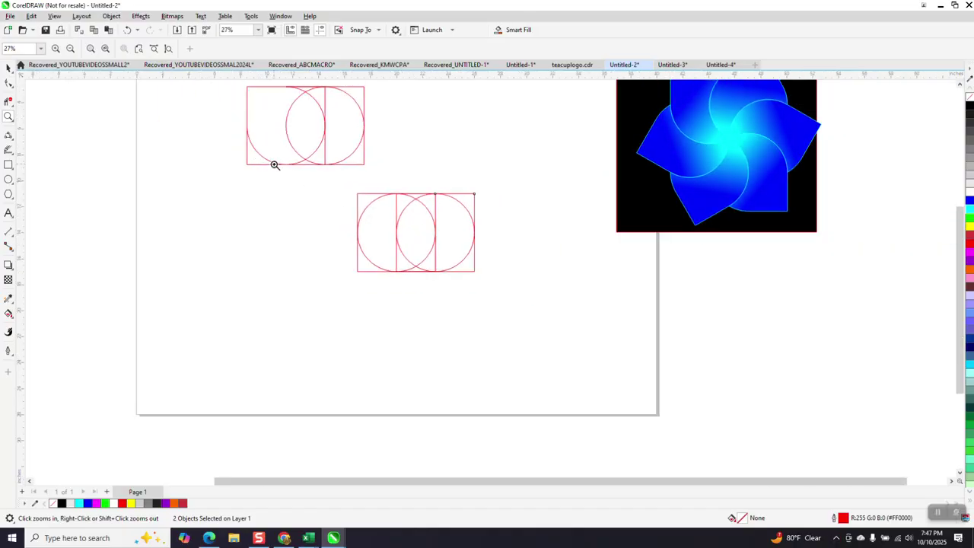
left_click(9, 102)
left_click(8, 116)
left_click_drag(347, 202, 448, 280)
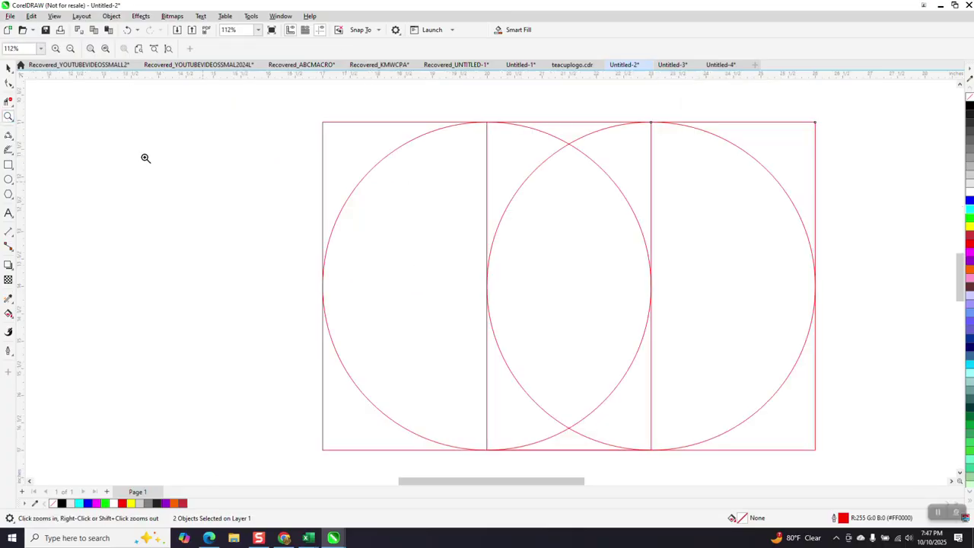
left_click(9, 102)
left_click(482, 178)
left_click_drag(471, 367, 504, 379)
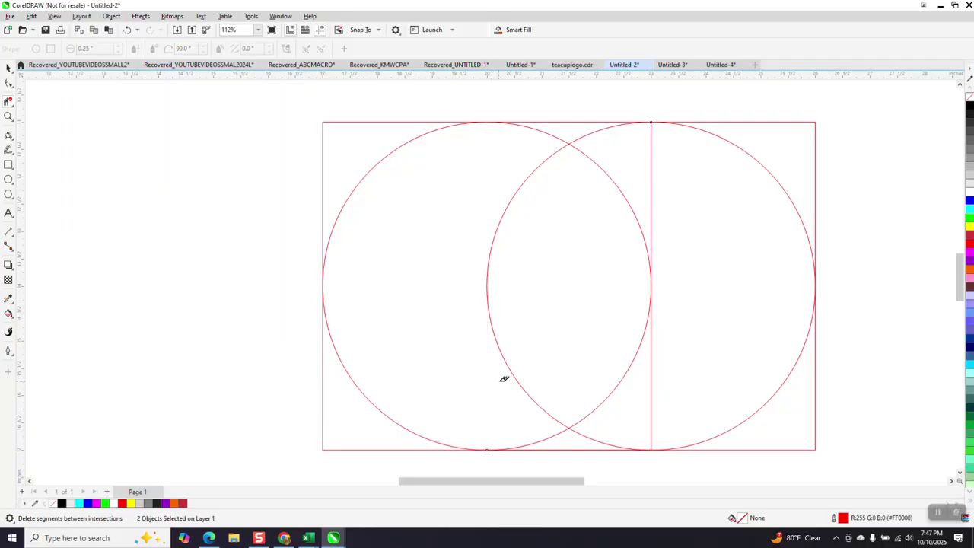
Delete the upper-left arc of the first circle so the square's corner stays as the outline.
scroll(389, 263, "down", 5)
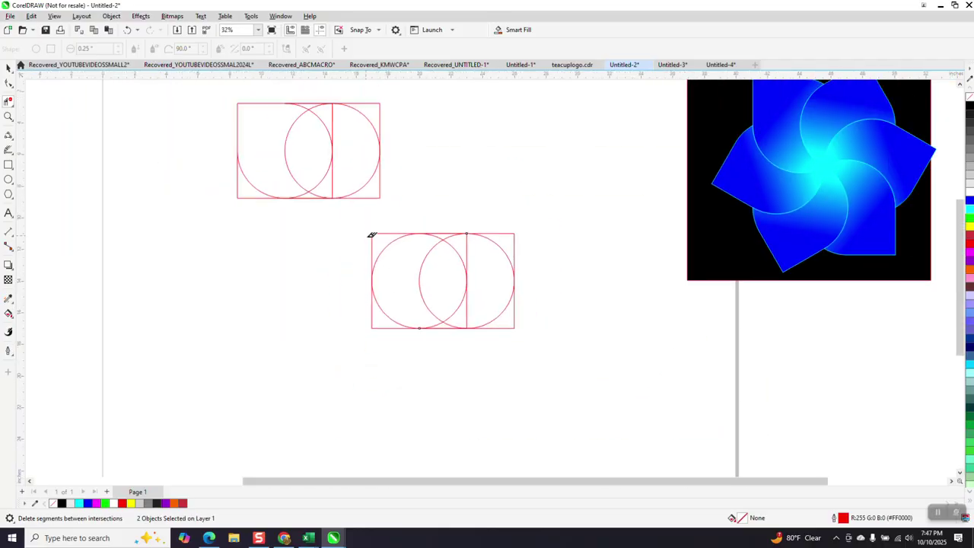
left_click_drag(397, 252, 398, 254)
left_click(8, 67)
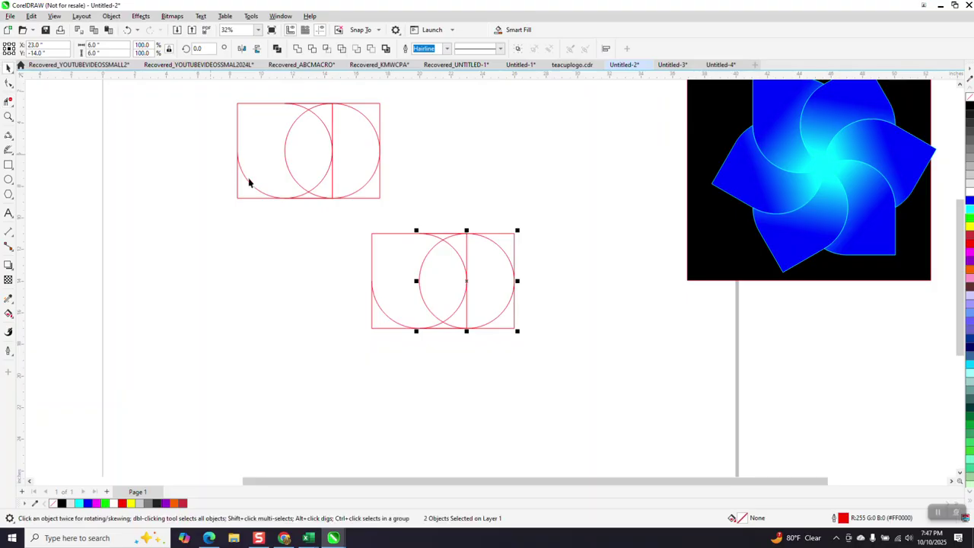
Create a filled petal with Smart Fill from the region between the first square's corner and the second circle.
left_click(8, 314)
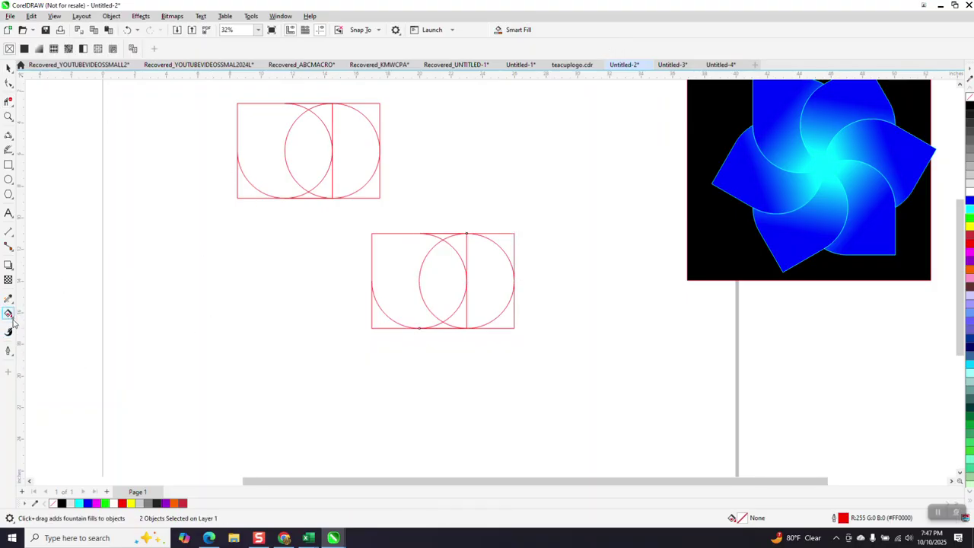
left_click(13, 323)
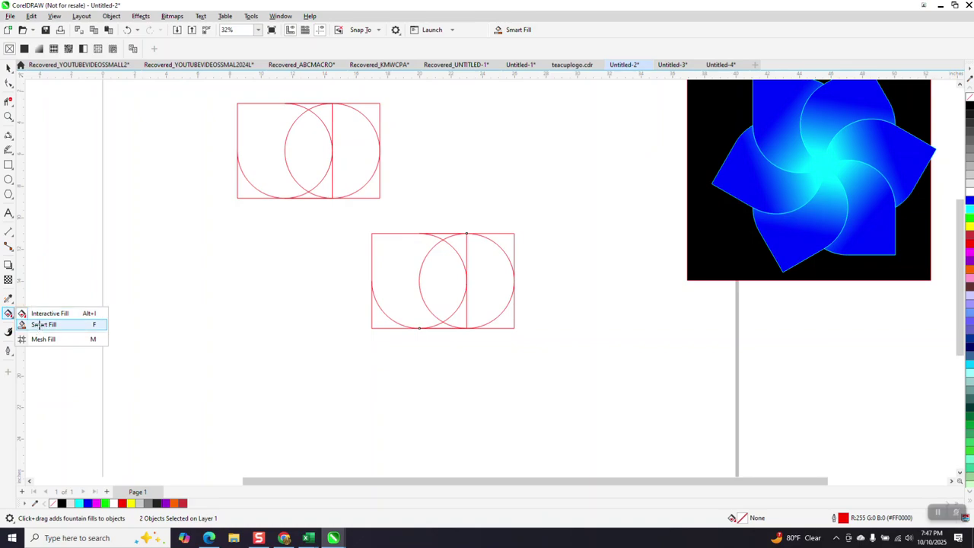
left_click(39, 327)
left_click(382, 289)
Move the filled petal away to the left and delete the construction outlines it was made from.
left_click(9, 67)
left_click_drag(411, 299, 220, 303)
left_click_drag(357, 220, 528, 354)
key("Delete")
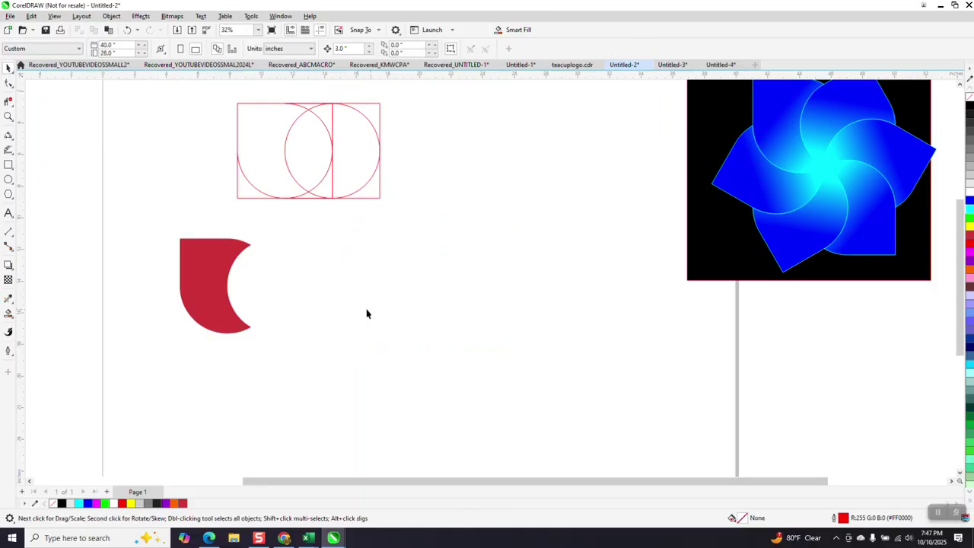
Move the petal back below the red outline shapes and fill it with solid blue.
left_click_drag(217, 296, 354, 294)
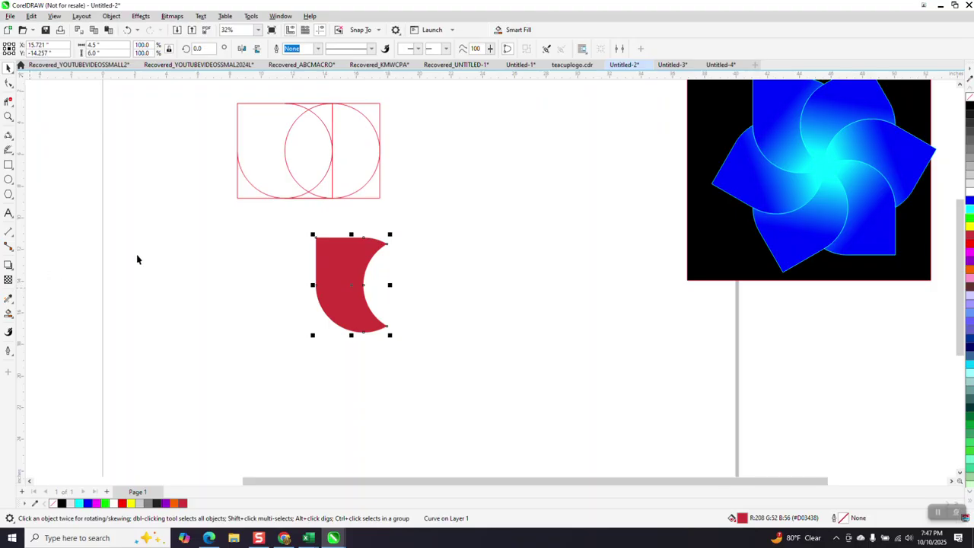
left_click(969, 202)
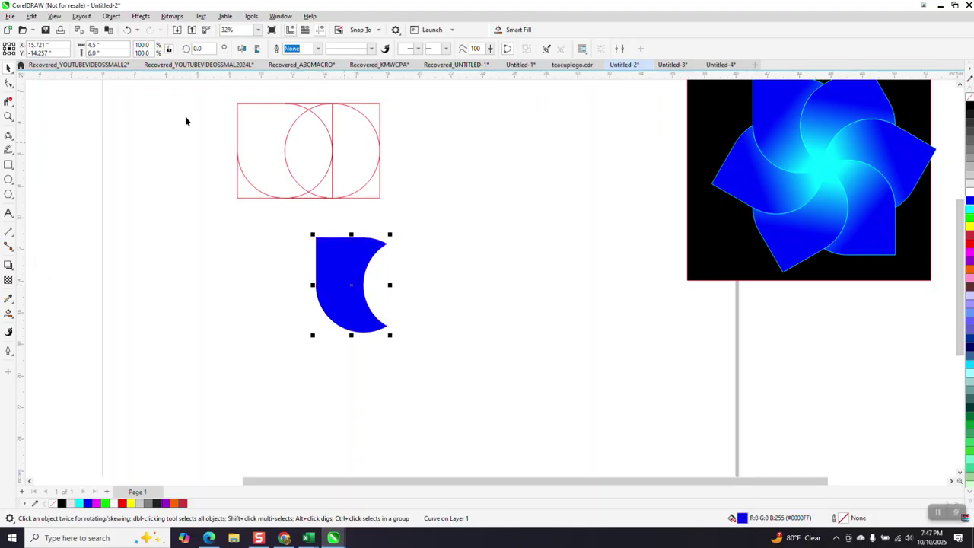
left_click(136, 18)
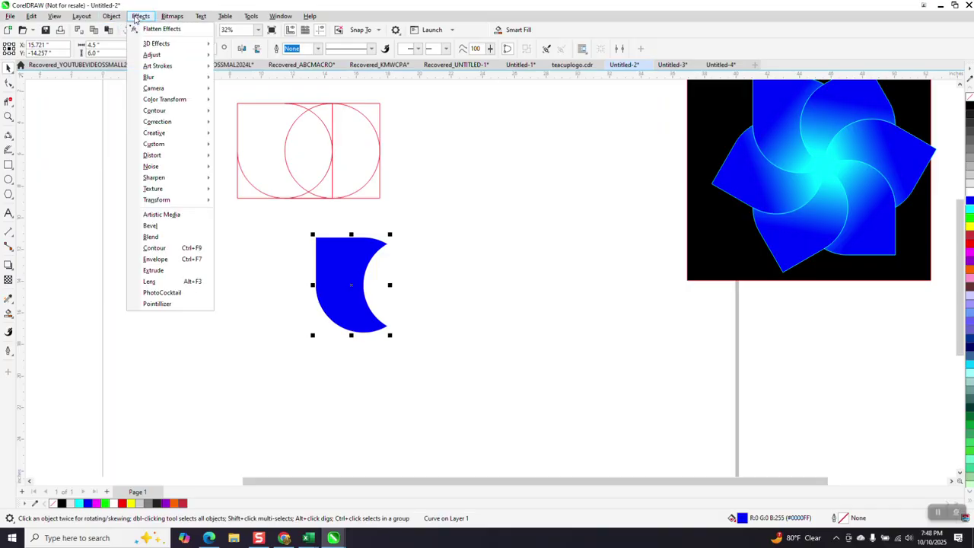
left_click(154, 248)
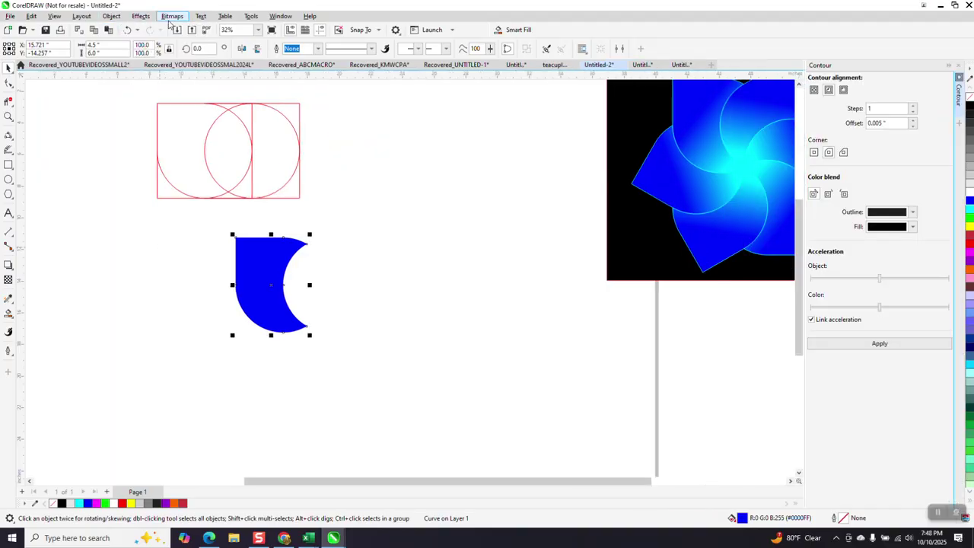
left_click(959, 66)
Apply a linear fountain fill from blue to black running diagonally towards the petal's lower-right tip.
left_click(9, 314)
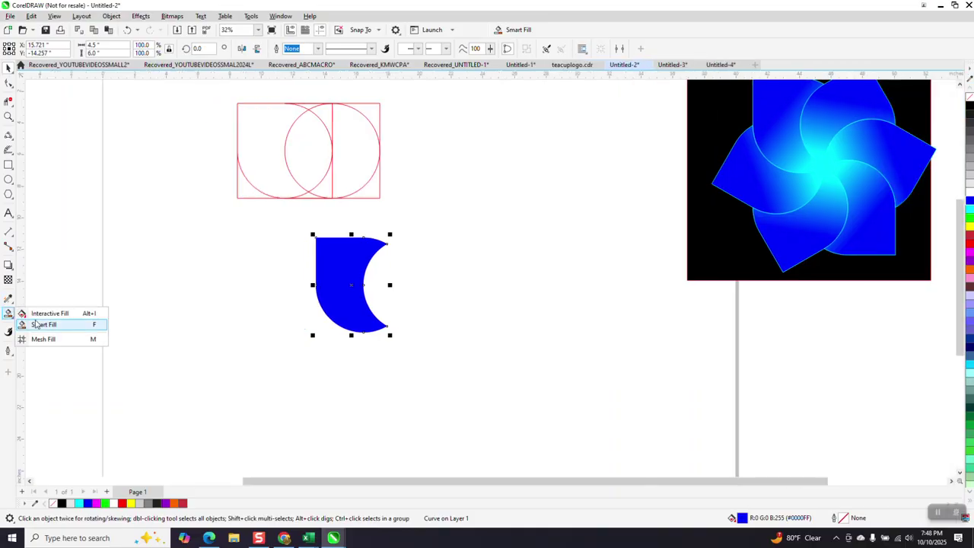
left_click(47, 313)
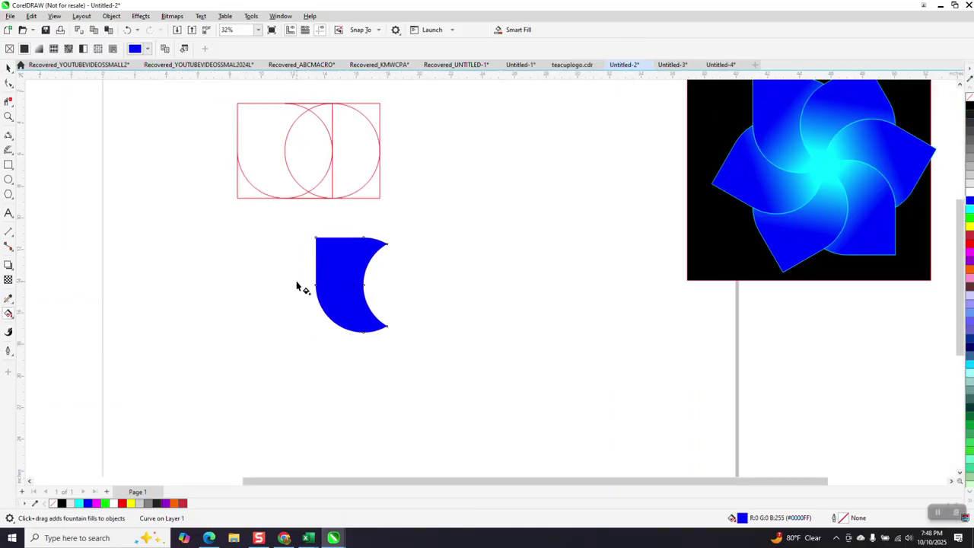
left_click_drag(325, 274, 425, 350)
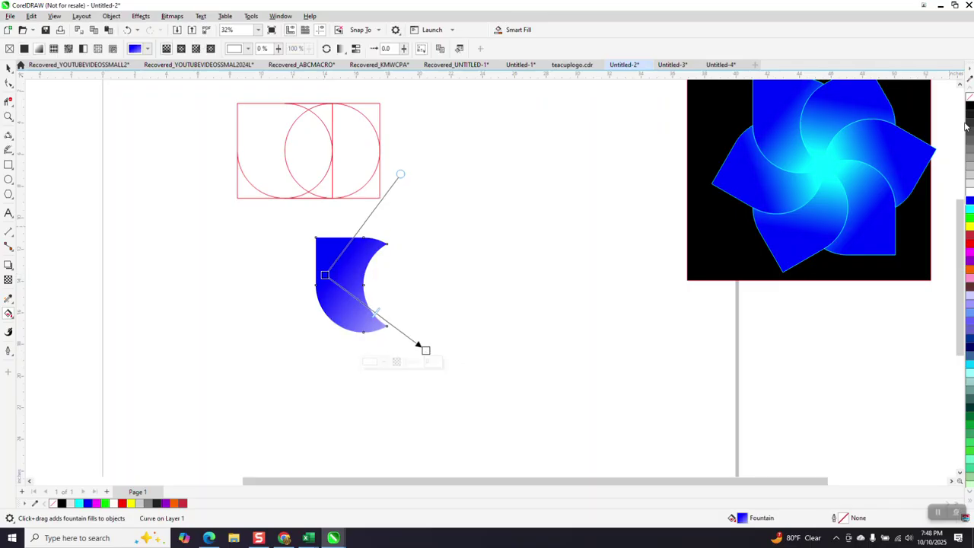
left_click_drag(971, 112, 396, 346)
key("space")
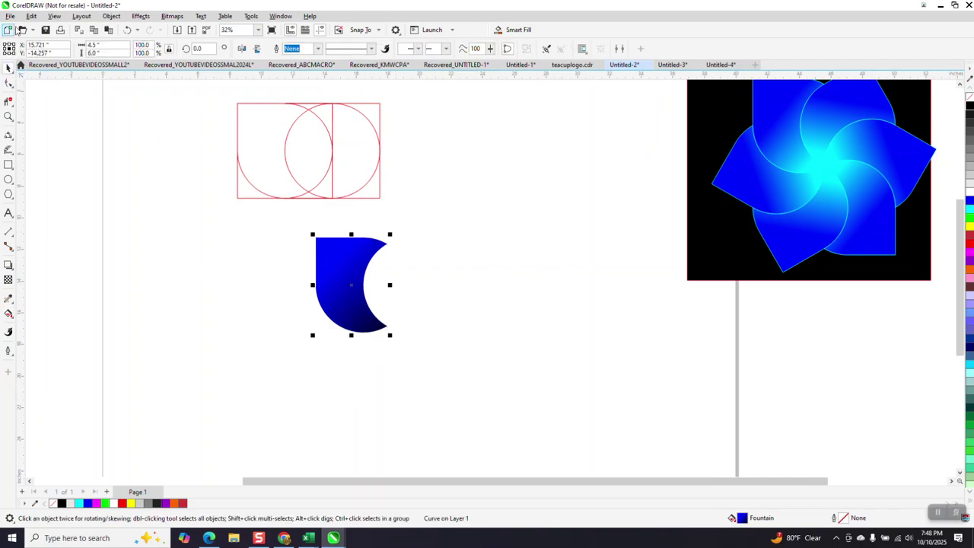
Clone the gradient petal and move the clone to the left of the original.
left_click(31, 16)
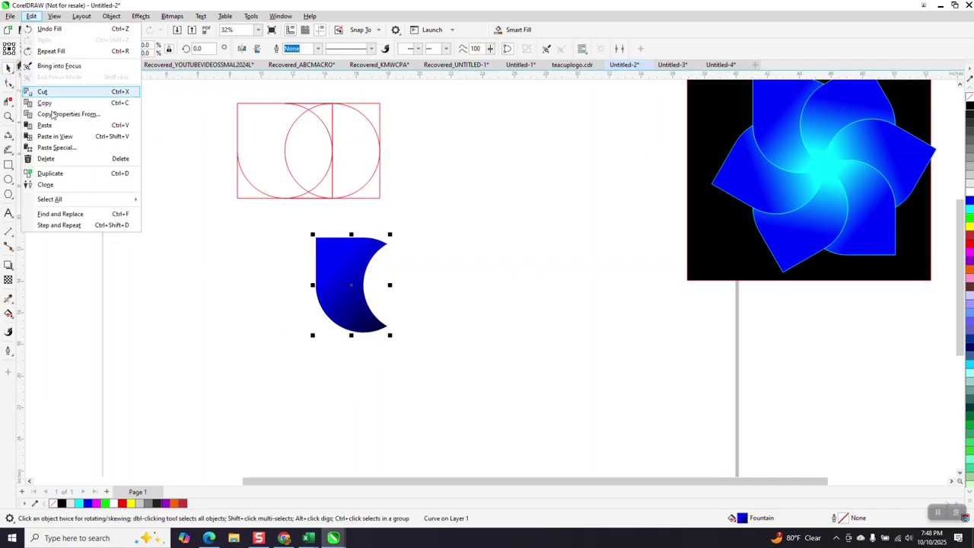
left_click(46, 185)
left_click_drag(359, 276, 207, 266)
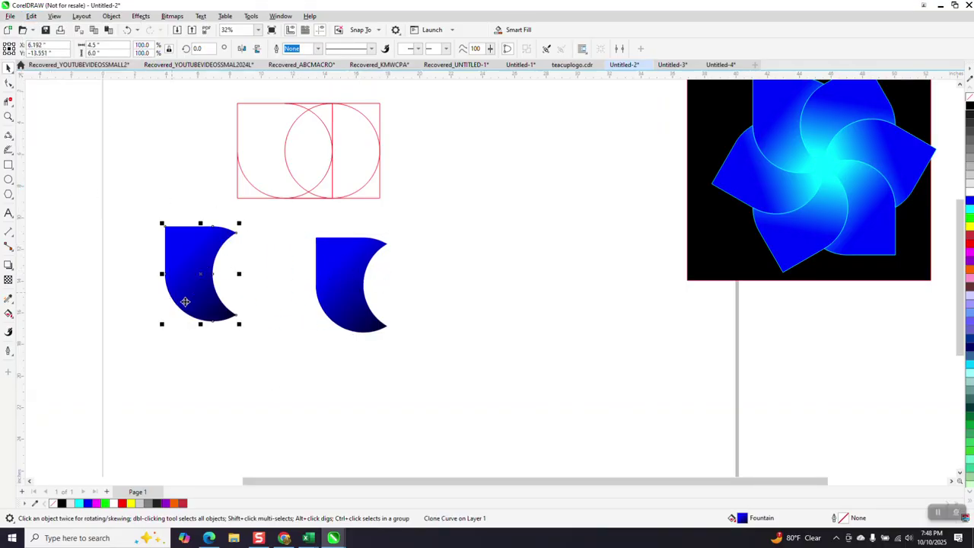
Move the original petal up and to the right, clear of the work area, and put the clone in its former place.
left_click(320, 282)
left_click_drag(323, 281, 484, 188)
mouse_move(194, 265)
left_mouse_down()
mouse_move(349, 270)
mouse_move(358, 286)
left_mouse_up()
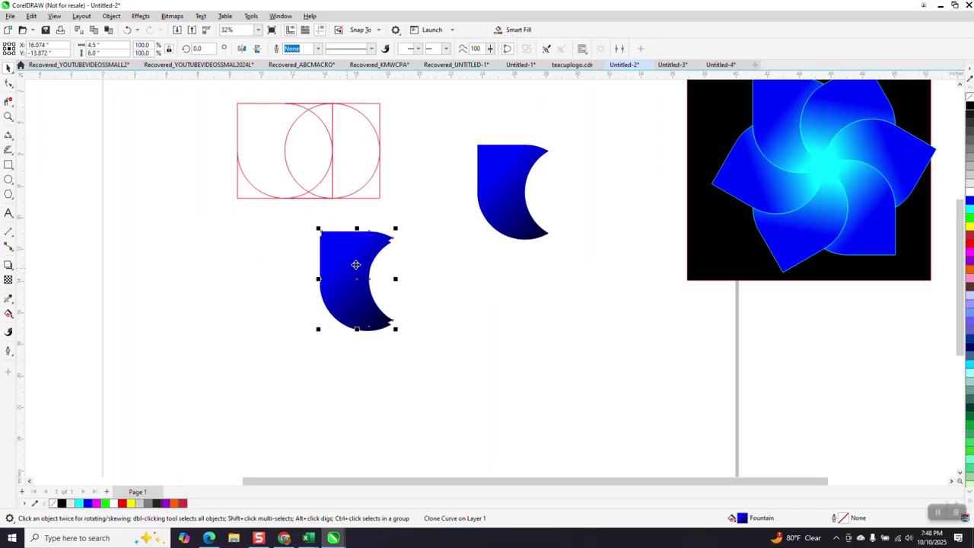
key("XF86Calculator")
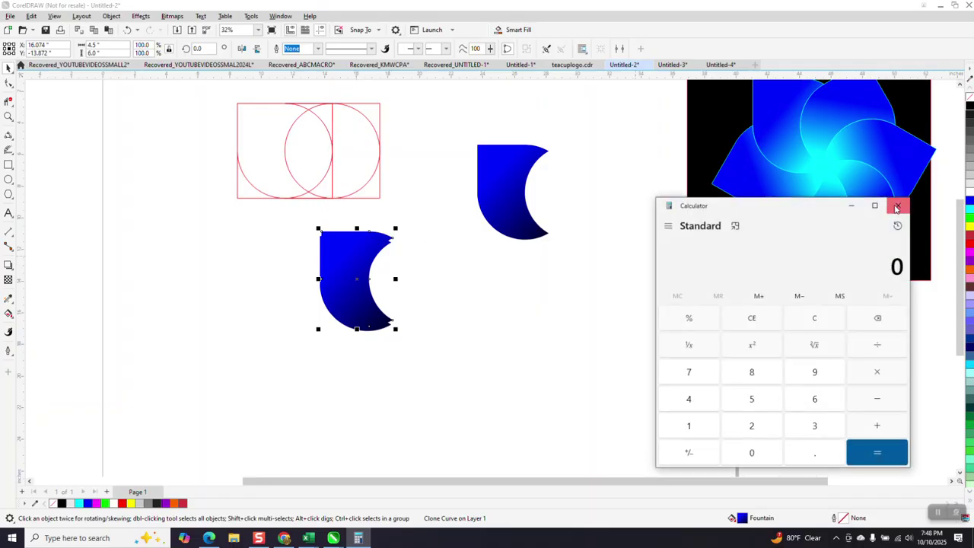
left_click(896, 206)
left_click(474, 296)
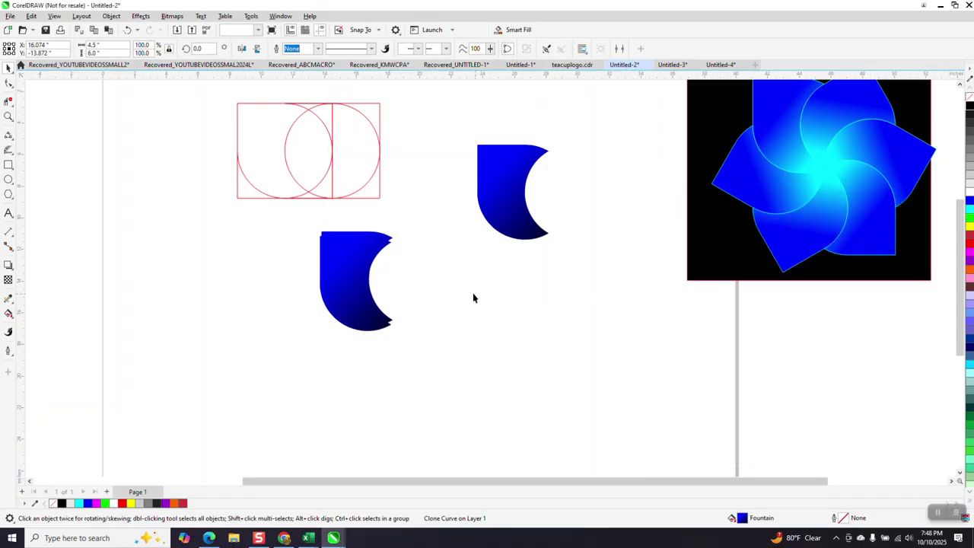
Move the cloned petal's centre of rotation to its lower-right tip.
left_click(355, 266)
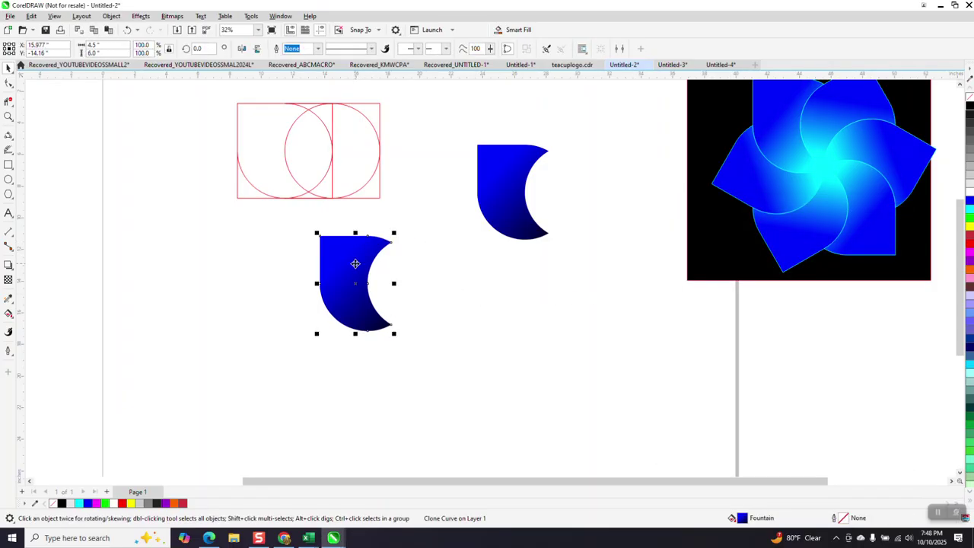
left_click(360, 269)
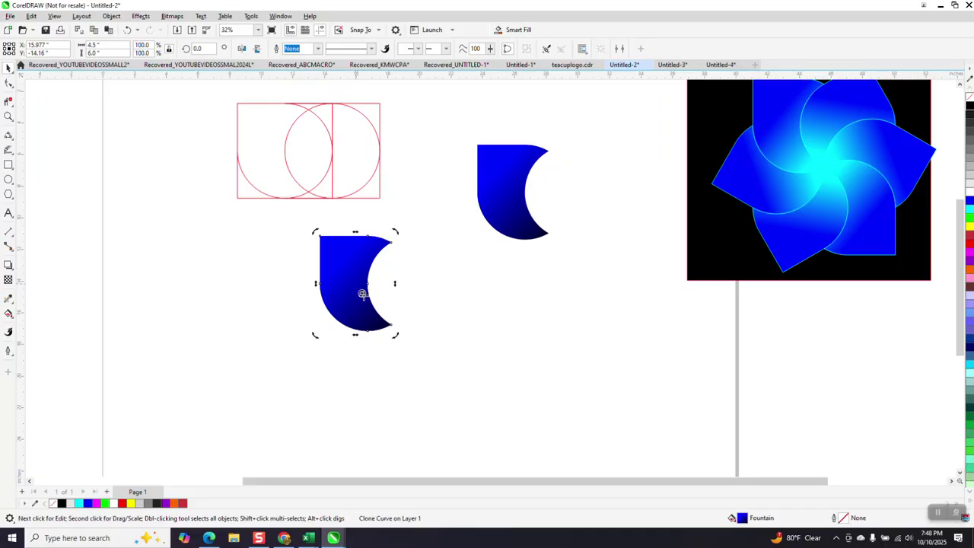
left_click_drag(375, 307, 391, 324)
Create copies of the cloned petal rotated in 60-degree increments around its tip to complete a six-petal flower.
type("60")
key("Return")
key("ctrl+r")
key("ctrl+r")
key("ctrl+r")
key("ctrl+r")
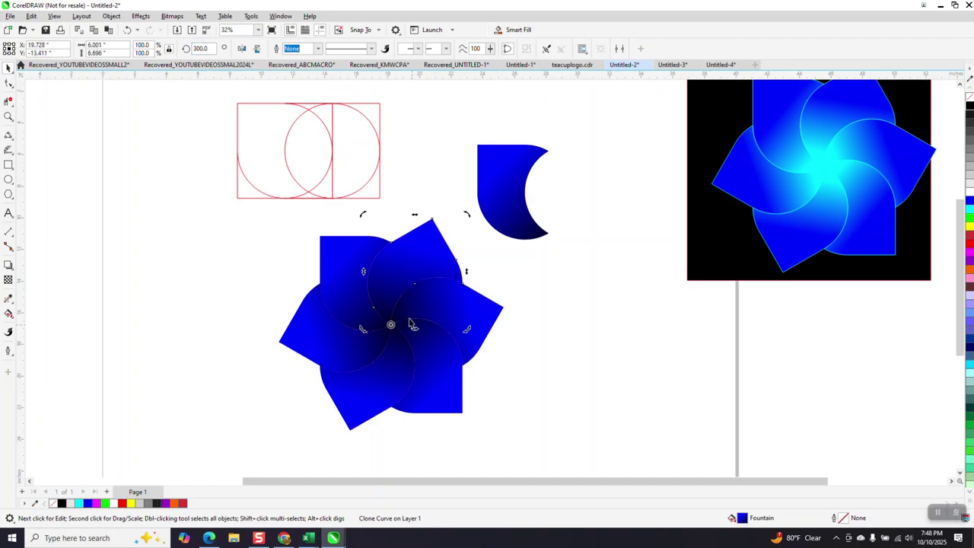
Move the original petal down beside the right side of the flower and give it a black hairline outline.
left_click(485, 186)
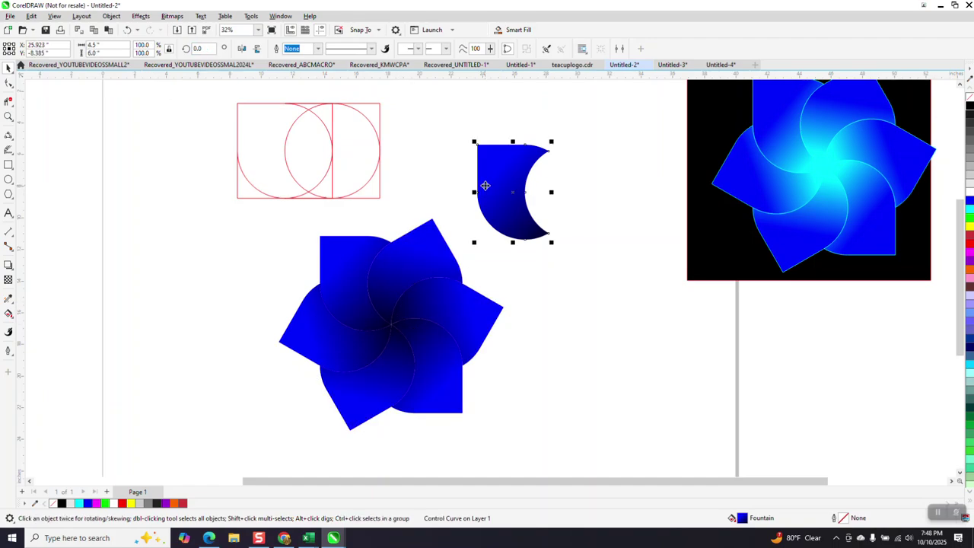
left_click_drag(486, 187, 546, 310)
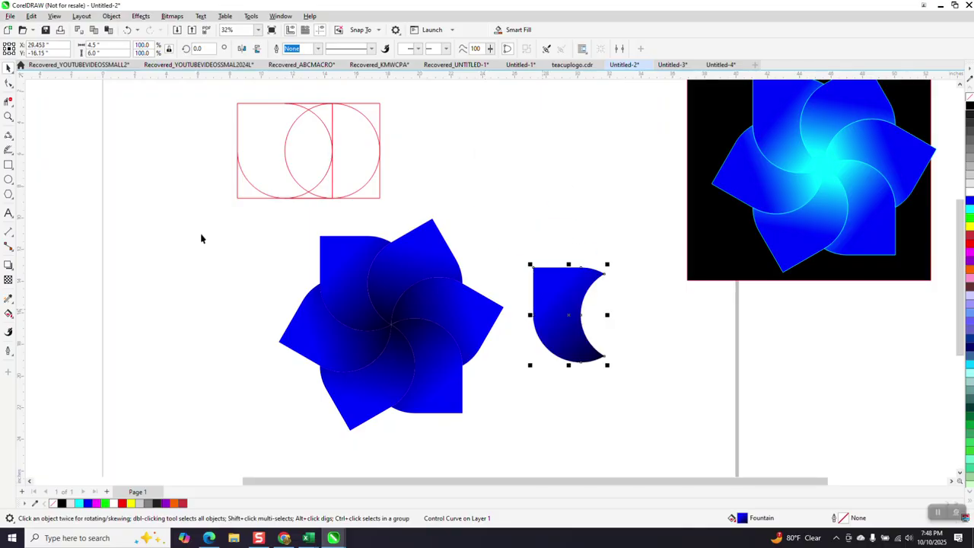
left_click(8, 115)
left_click_drag(251, 211, 609, 435)
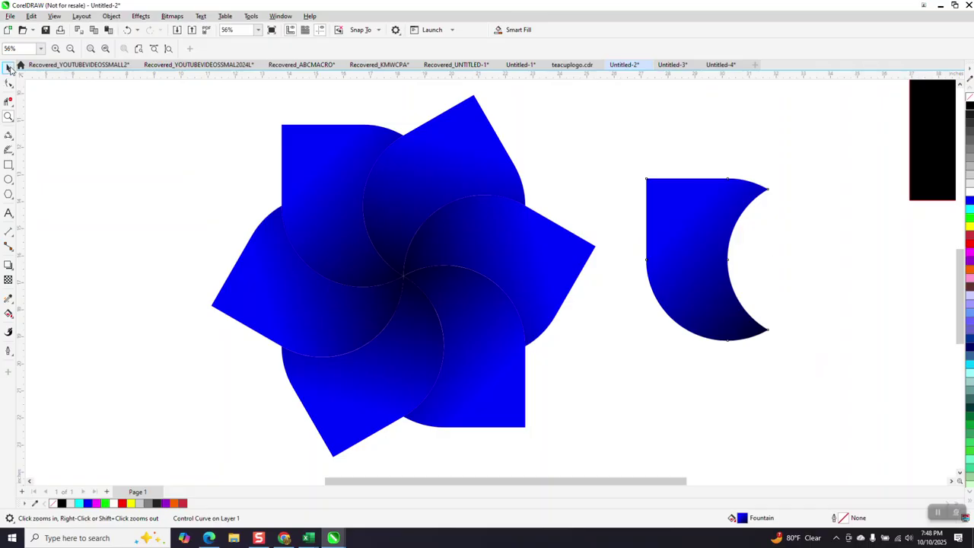
left_click(8, 69)
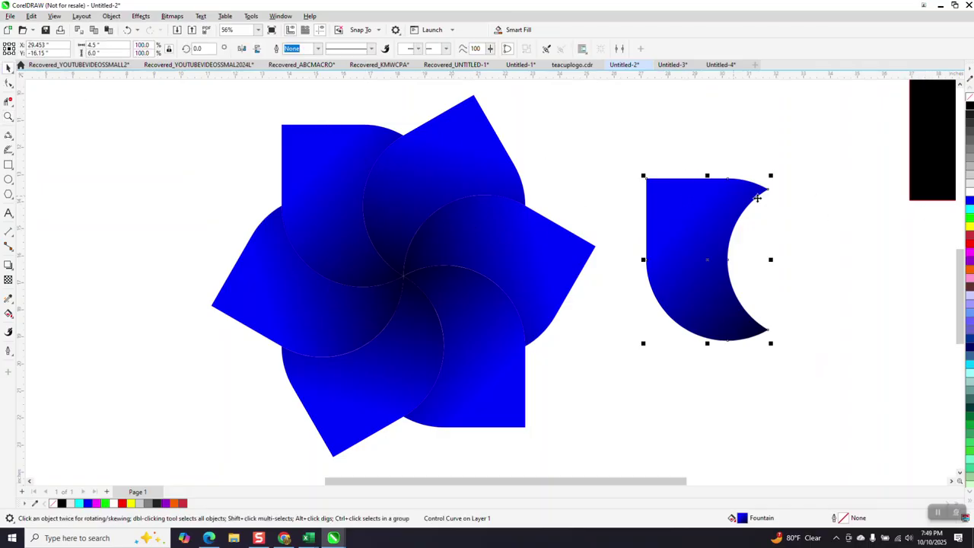
right_click(968, 110)
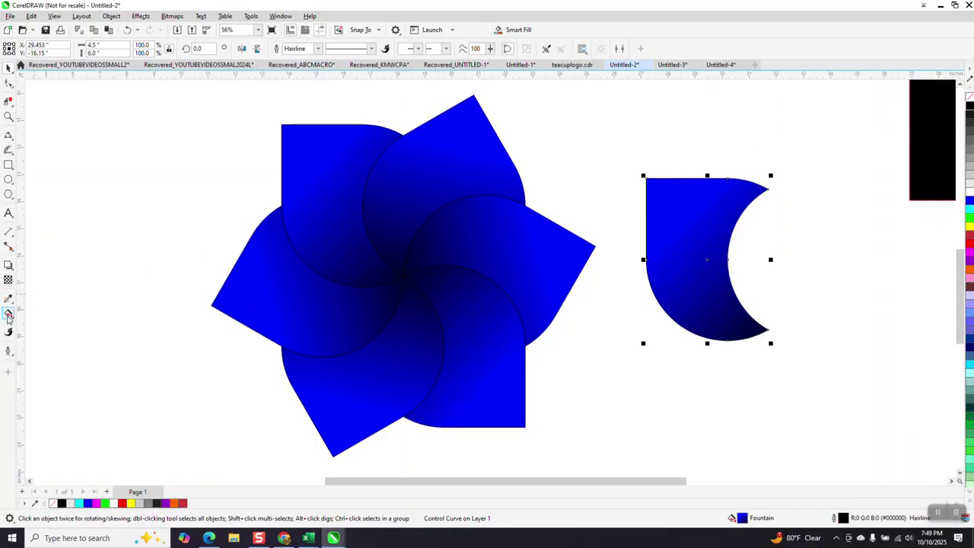
Try cyan in the original petal's blue gradient, undo the cyan outer end, and shorten the blue-to-cyan gradient toward its lower-right tip.
left_click(10, 314)
left_click(45, 313)
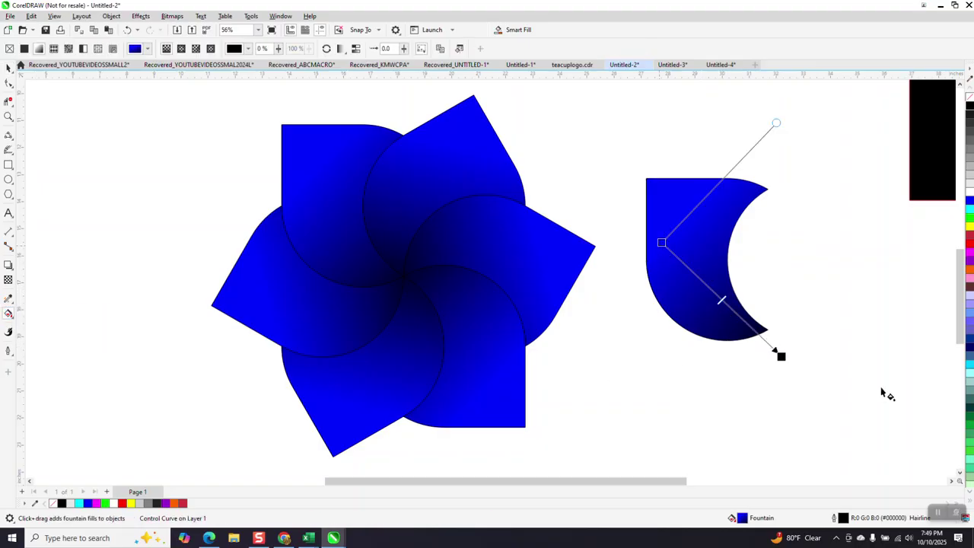
left_click_drag(969, 216, 685, 239)
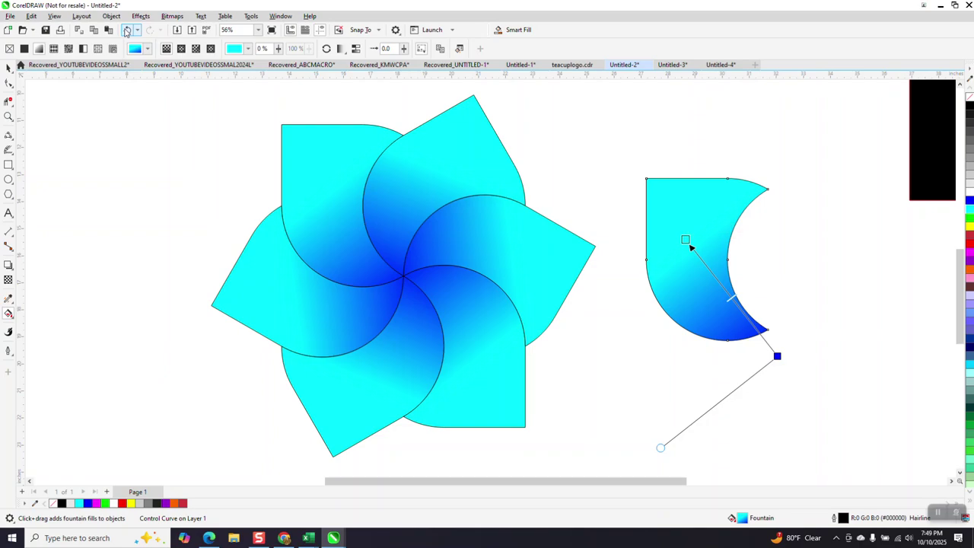
key("ctrl+z")
left_click_drag(780, 355, 742, 318)
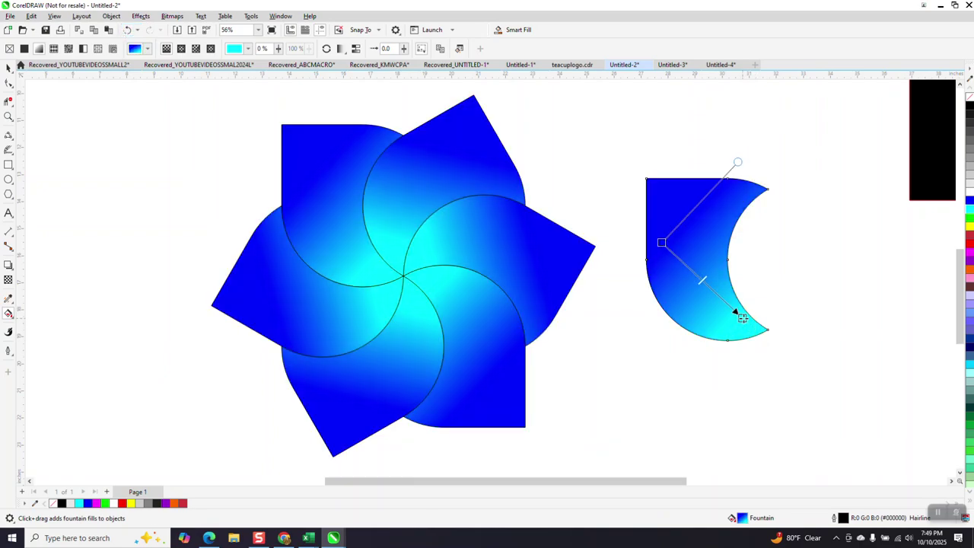
Try other gradient colours on the original petal: yellow from the upper-left corner, red and green at the tip, and mint as the start.
left_click_drag(663, 243, 646, 177)
left_click_drag(969, 226, 648, 181)
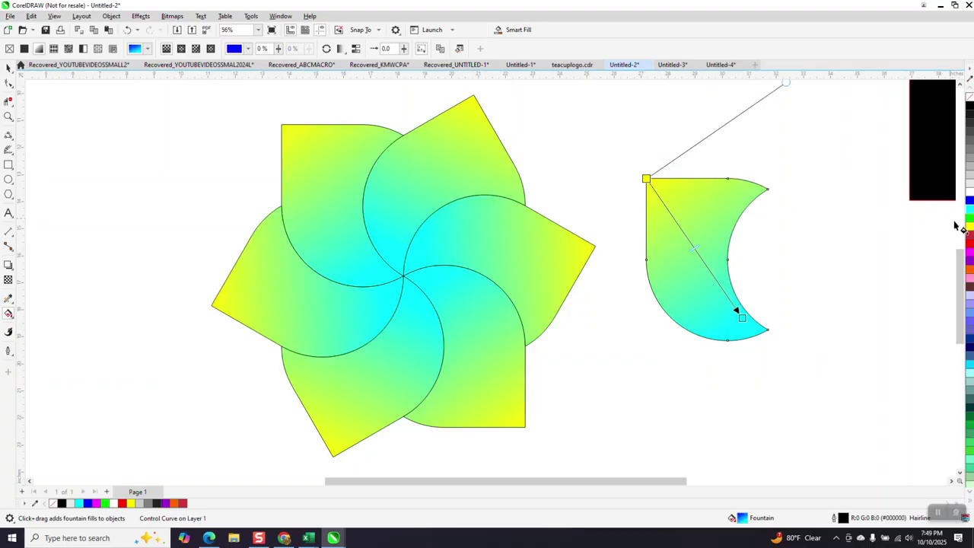
left_click_drag(969, 242, 746, 335)
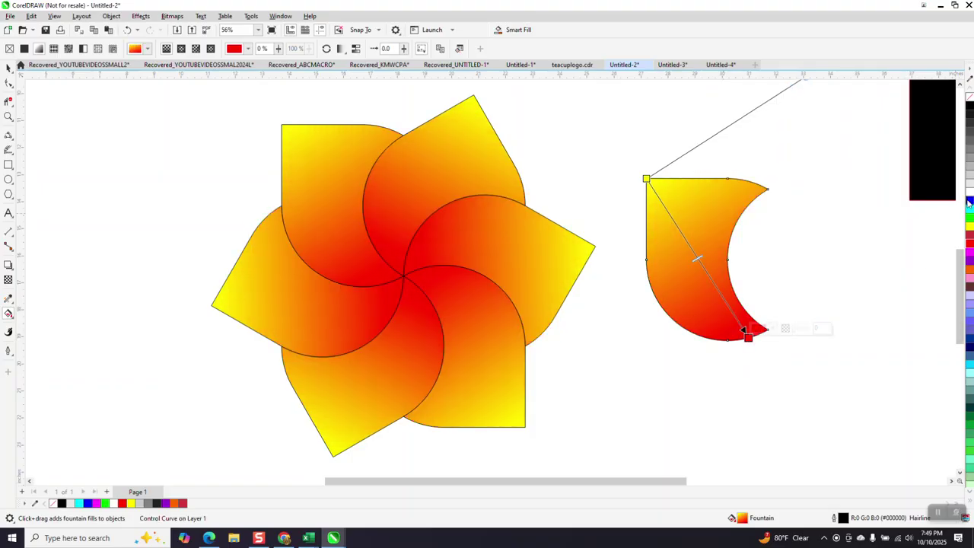
left_click(969, 451)
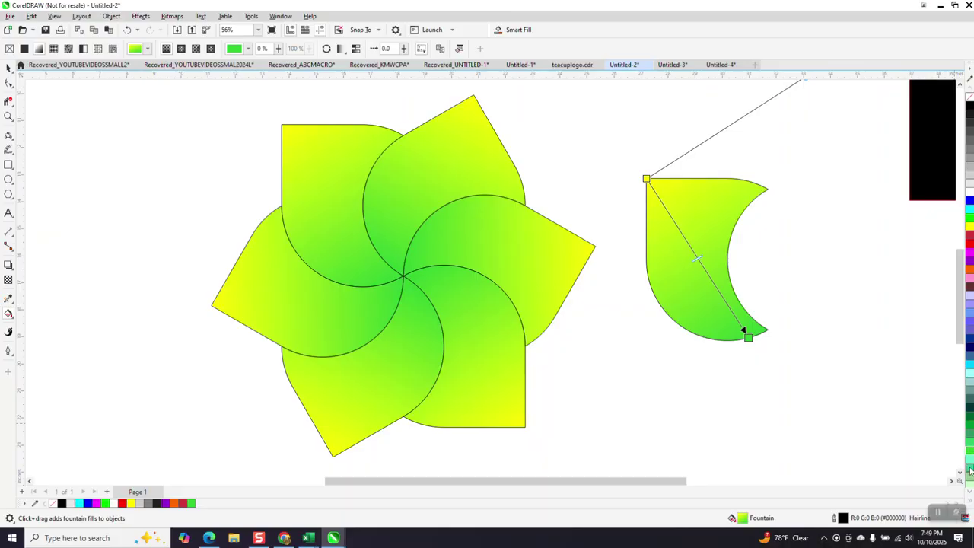
left_click_drag(971, 465, 687, 261)
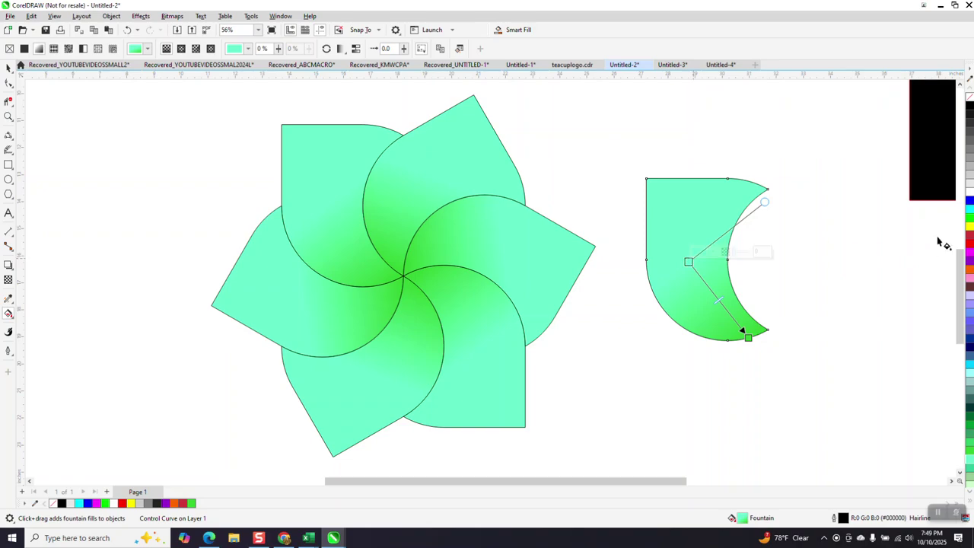
Run the original petal's gradient from blue near its upper-left corner to black near its lower-right tip.
left_click_drag(687, 263, 650, 189)
left_click_drag(969, 203, 651, 189)
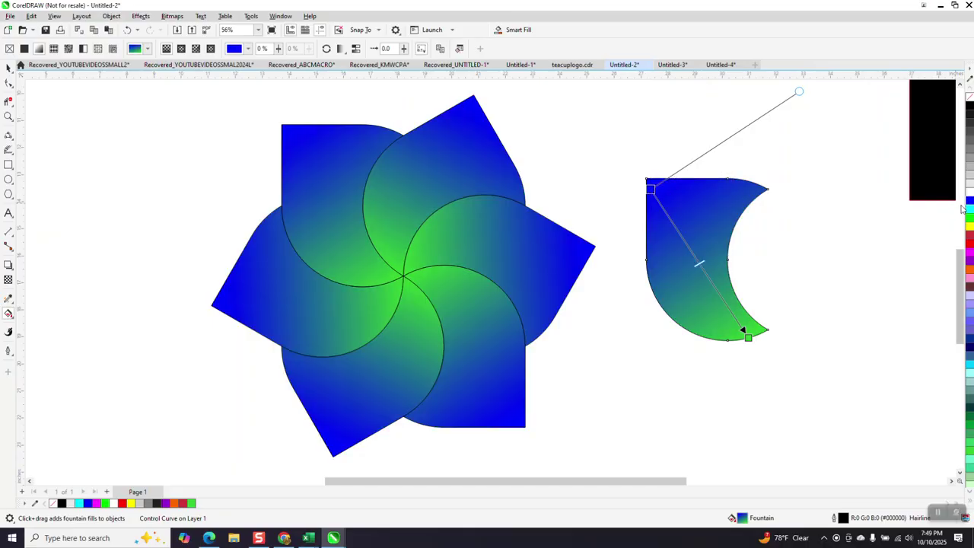
left_click_drag(970, 110, 788, 373)
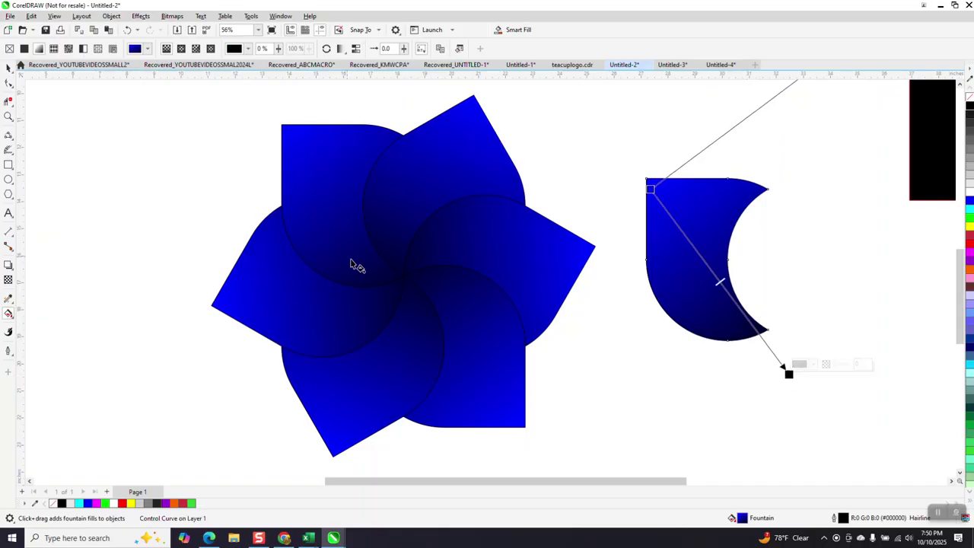
left_click_drag(788, 372, 709, 276)
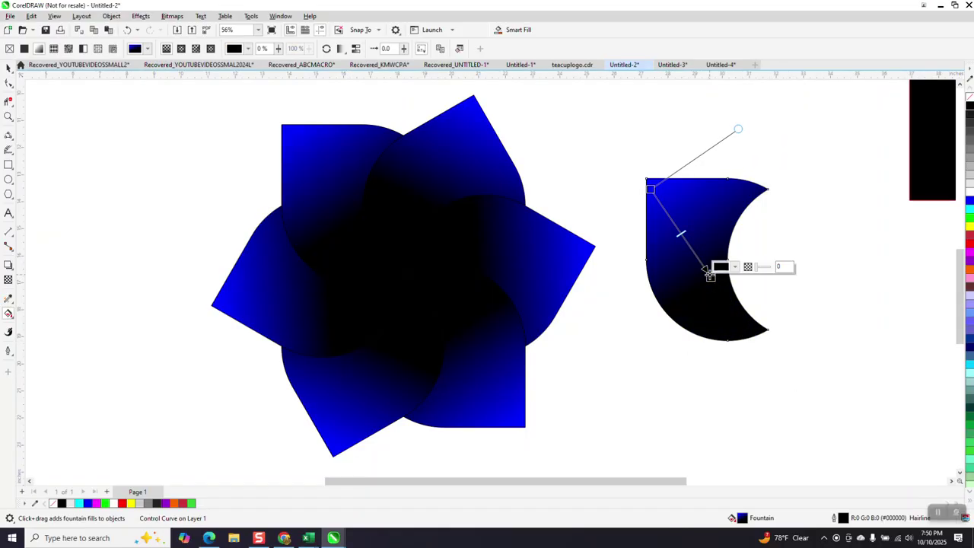
left_click_drag(710, 276, 756, 338)
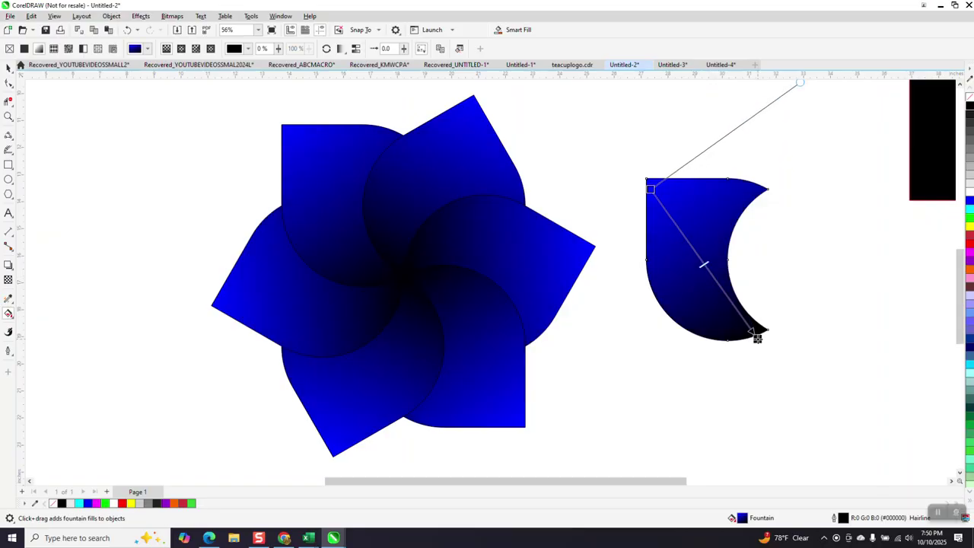
Add a white colour stop closely flanked by two blue stops around the middle of the original petal's gradient, leaving the document defaults unchanged.
double_click(707, 270)
left_click_drag(969, 201, 712, 277)
left_click_drag(969, 194, 795, 251)
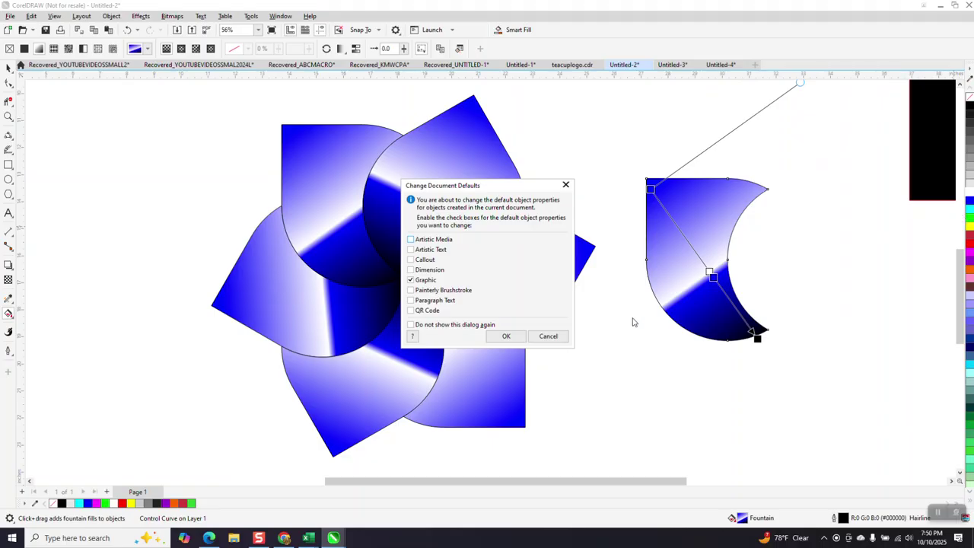
left_click(559, 336)
left_click_drag(970, 202, 707, 268)
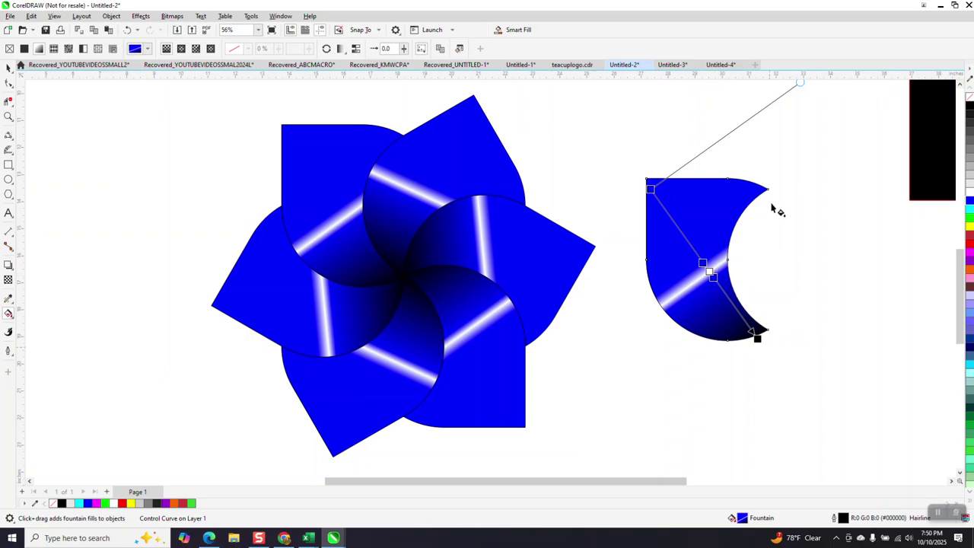
Skew the original petal's gradient so its white band slants gently up toward the petal's inner curve.
scroll(776, 209, "down", 1)
left_click_drag(795, 98, 748, 81)
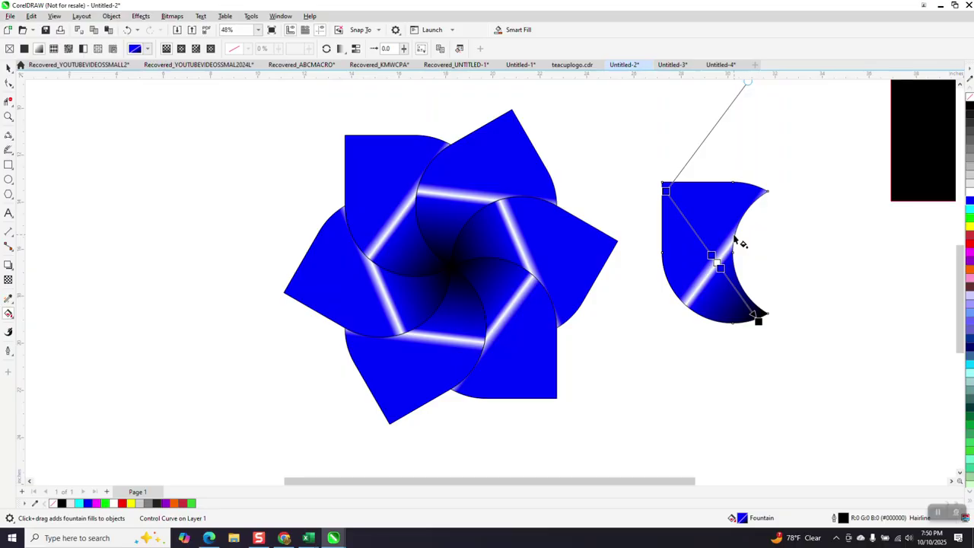
left_click_drag(748, 81, 755, 142)
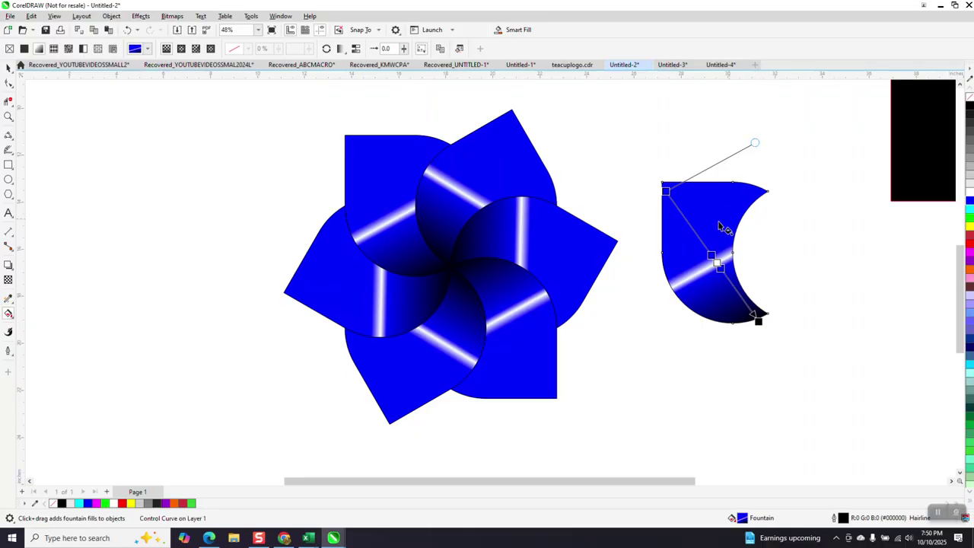
Move the upper blue stop away from the white one and add a black stop flanked by two blue stops near the gradient's start.
left_click_drag(711, 256, 698, 236)
left_click_drag(970, 112, 679, 212)
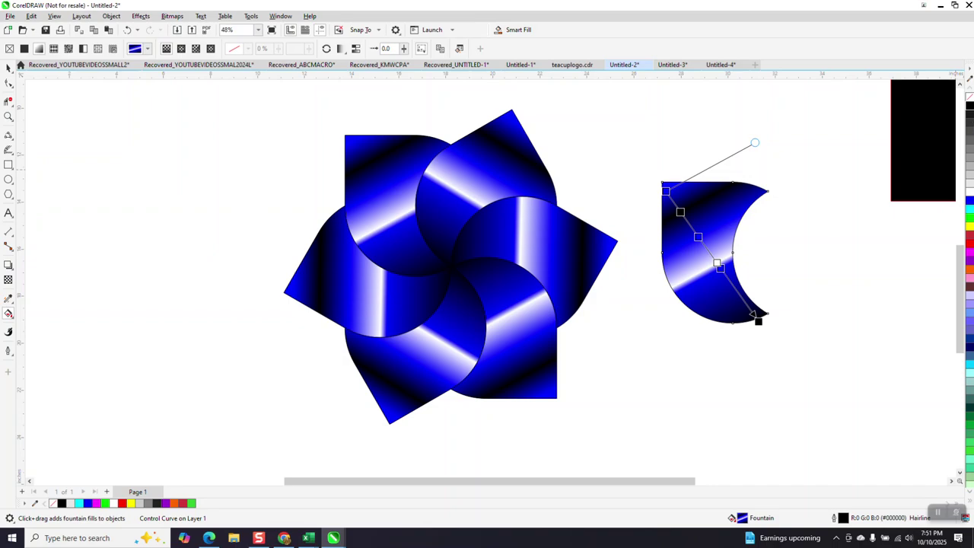
left_click_drag(970, 202, 689, 222)
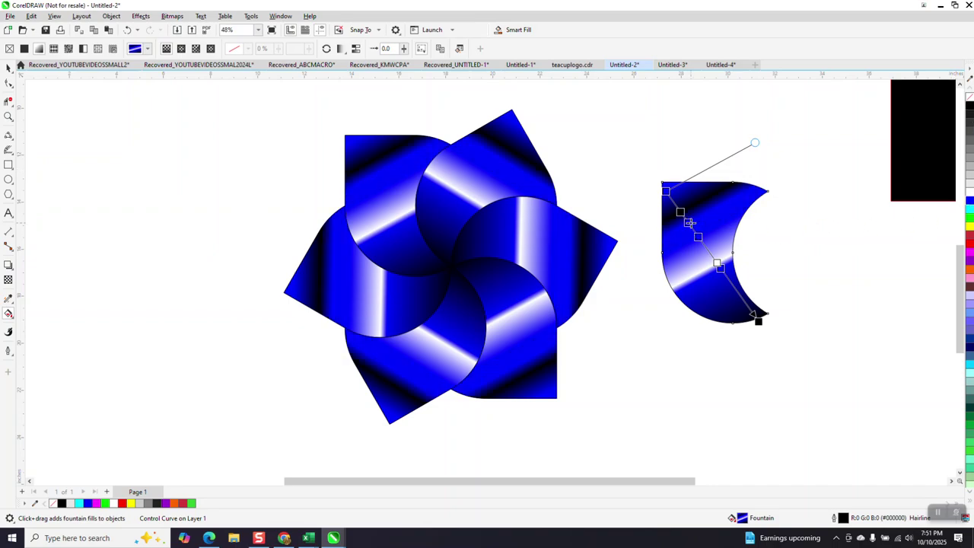
left_click_drag(970, 201, 674, 206)
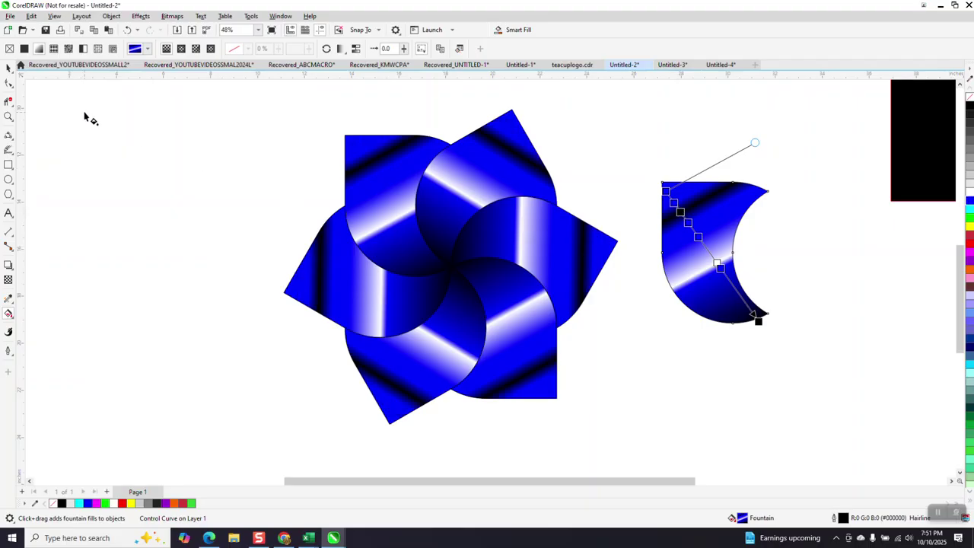
Change the original petal's outline colour to white.
left_click(7, 68)
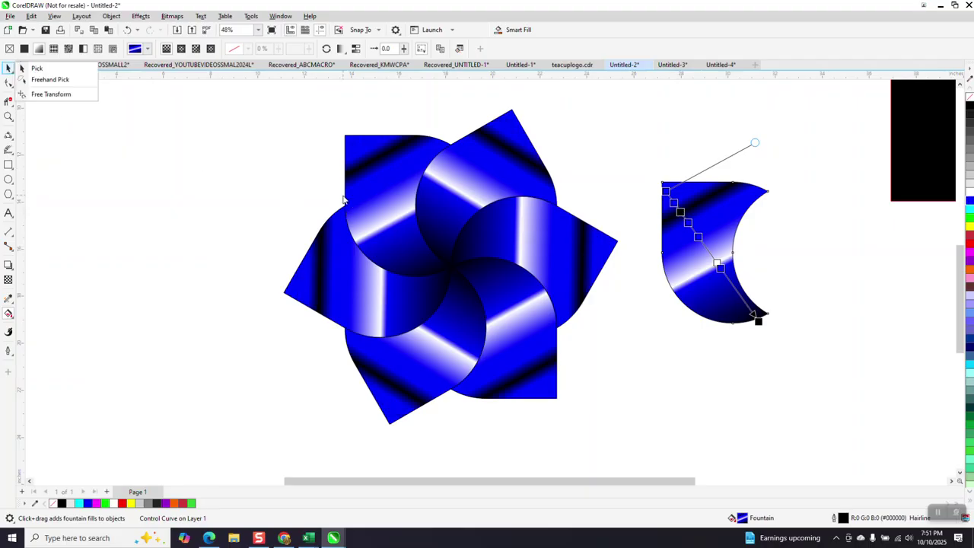
left_click(34, 68)
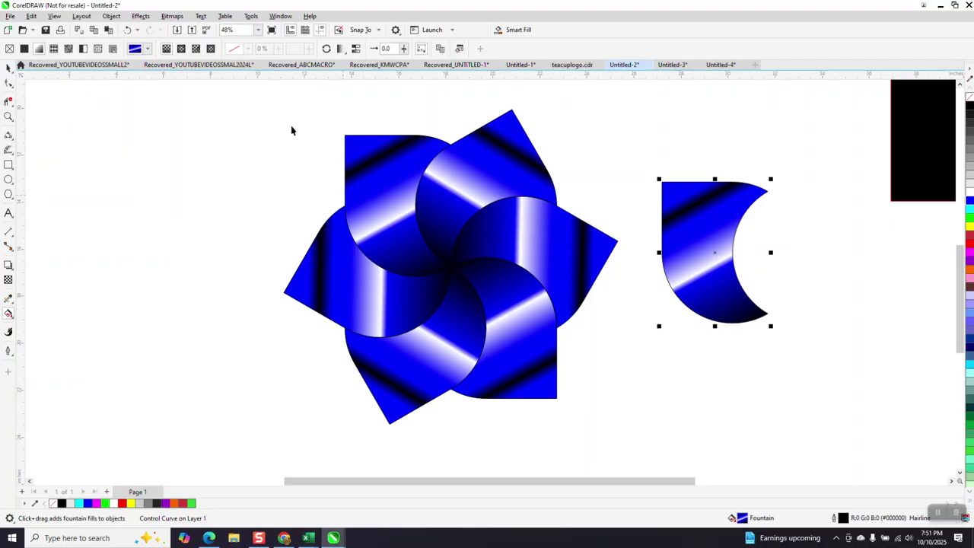
key("space")
left_click_drag(631, 155, 793, 374)
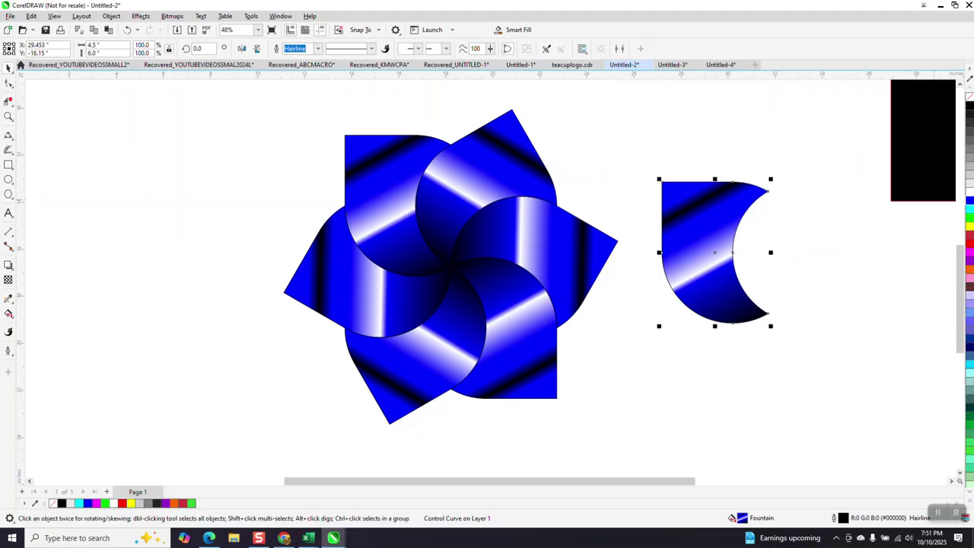
right_click(967, 195)
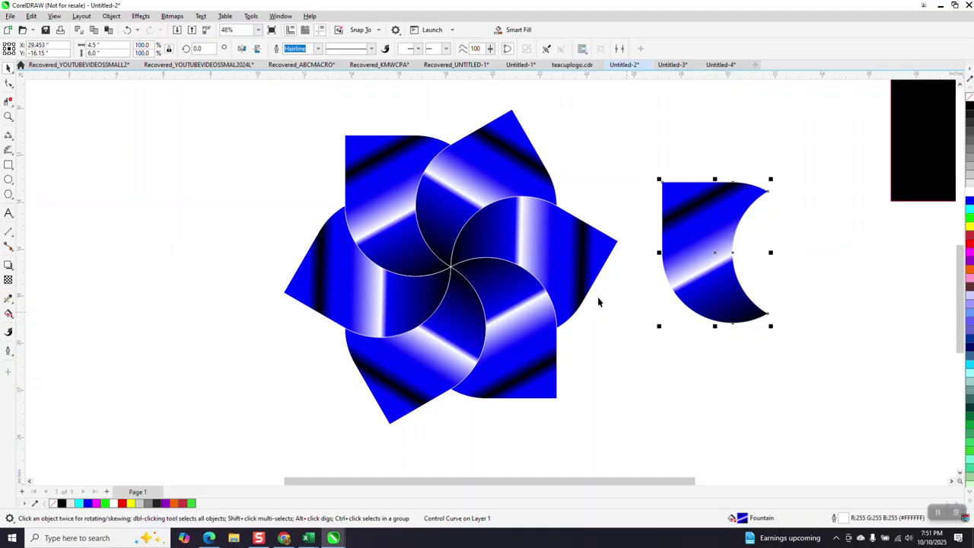
Try deleting the original petal while the clones are still linked to it, and undo the deletion.
scroll(603, 303, "down", 2)
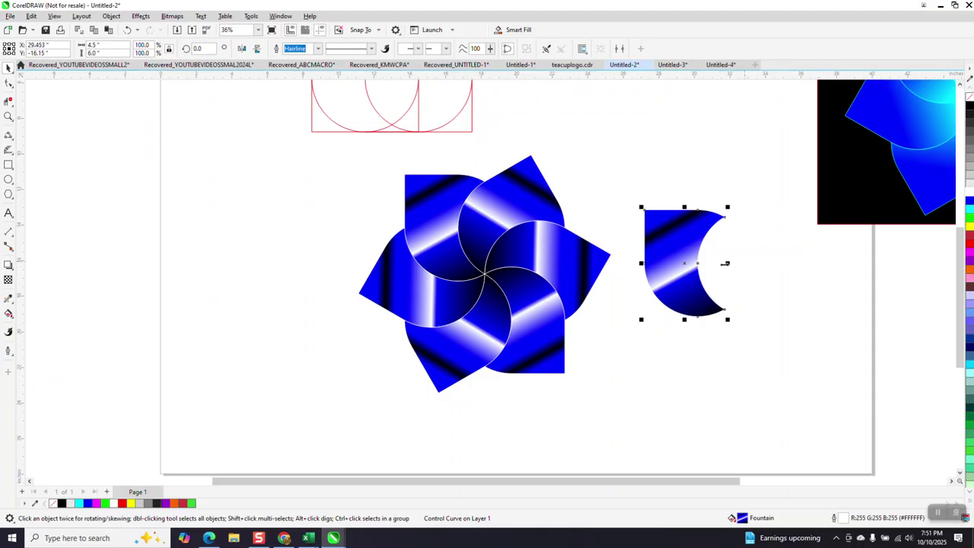
key("Delete")
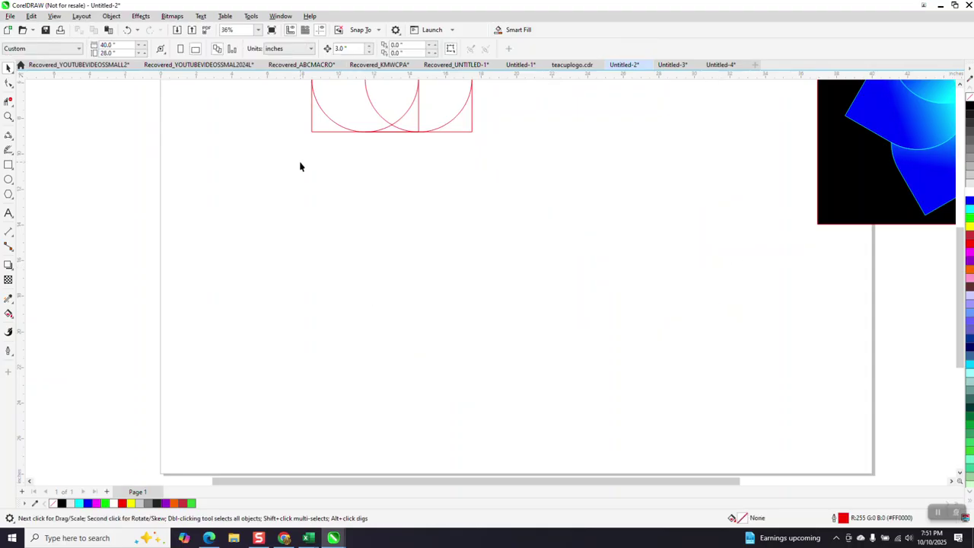
left_click(128, 31)
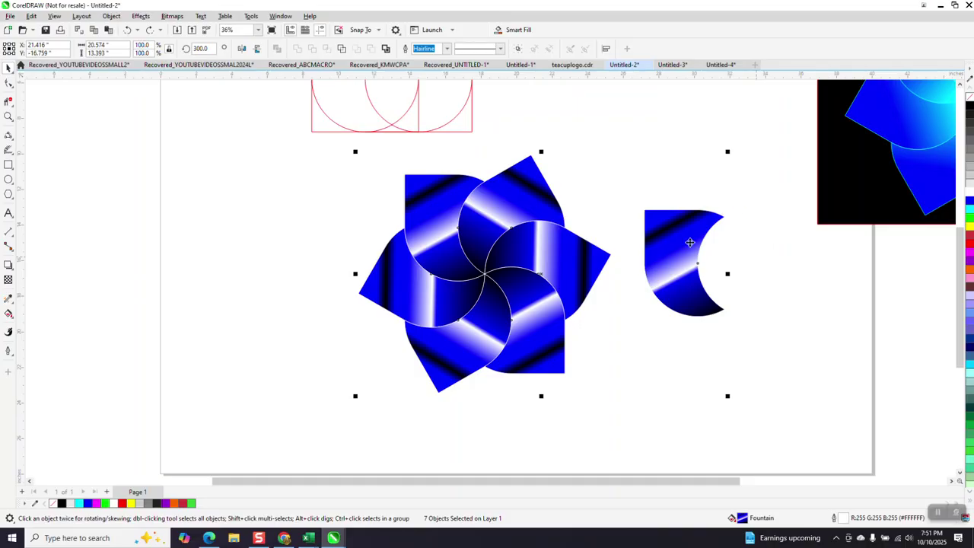
Break the seven selected petals apart and delete the separate original petal to the right of the flower.
left_click(110, 16)
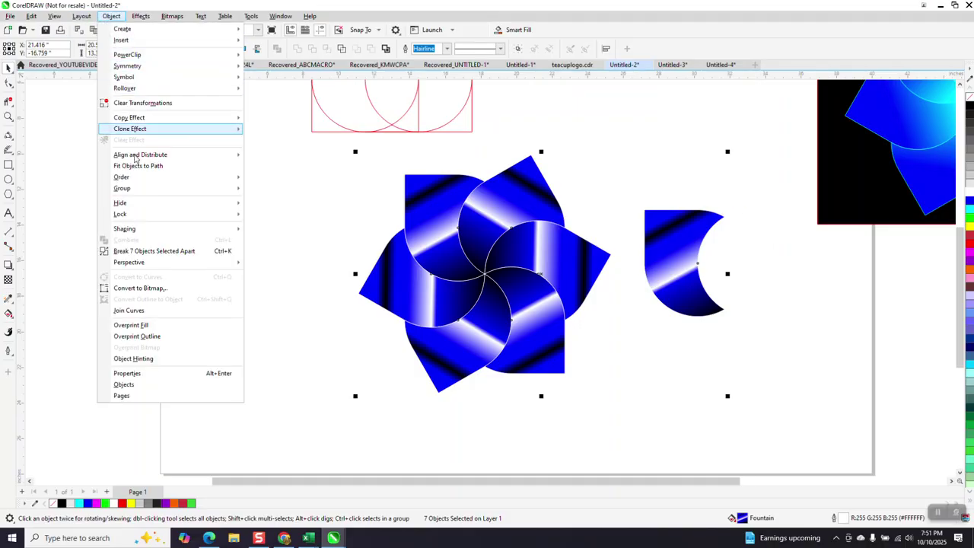
left_click(154, 250)
left_click(206, 220)
left_click(680, 276)
key("Delete")
Move the six-petal flower up and to the right, next to the flower on the black background.
scroll(666, 268, "down", 1)
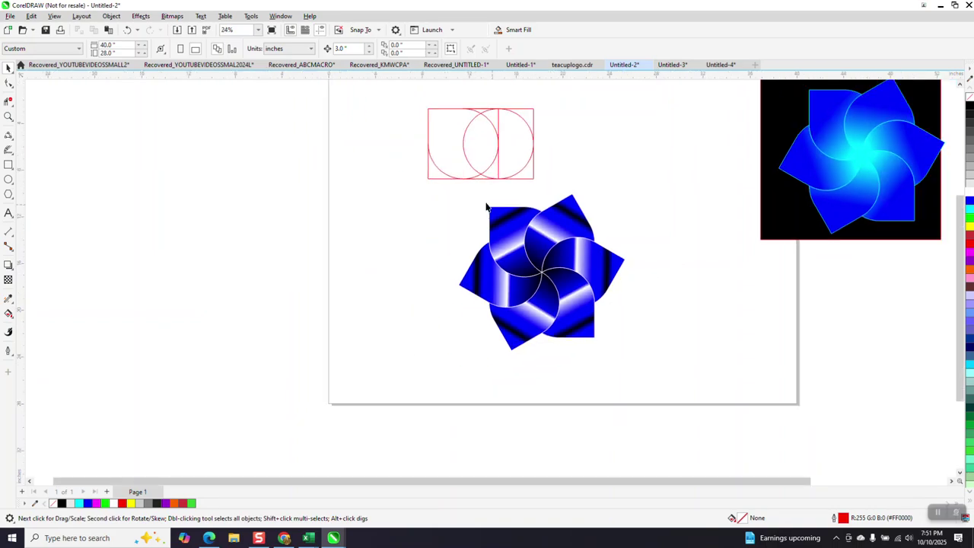
left_click_drag(452, 236, 644, 380)
left_click_drag(563, 276, 674, 179)
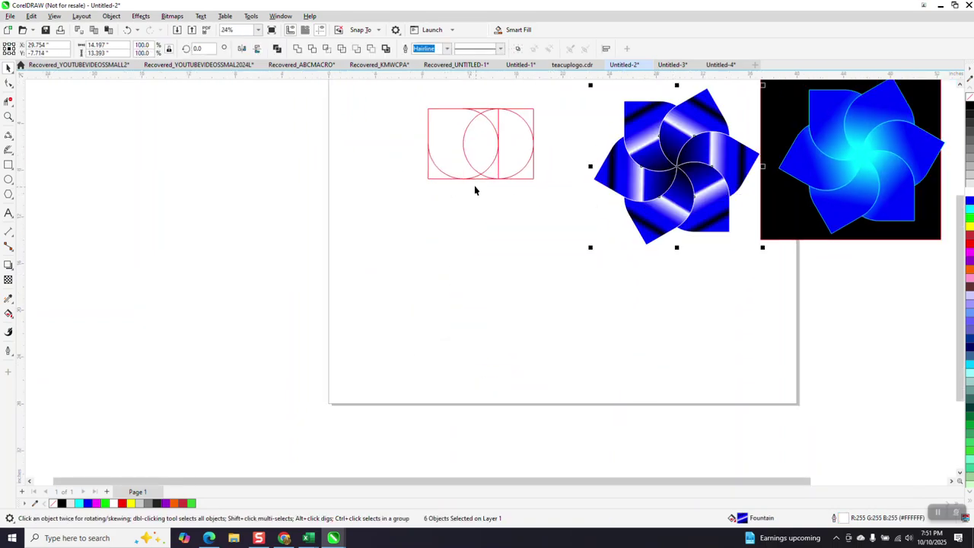
Delete the red construction squares and circles to the left of the flower.
left_click(8, 116)
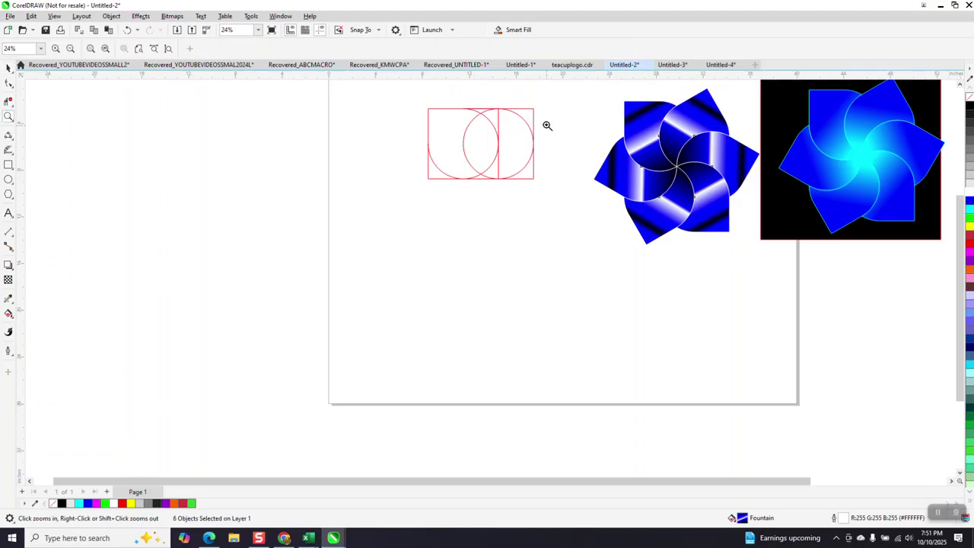
left_click_drag(417, 102, 562, 220)
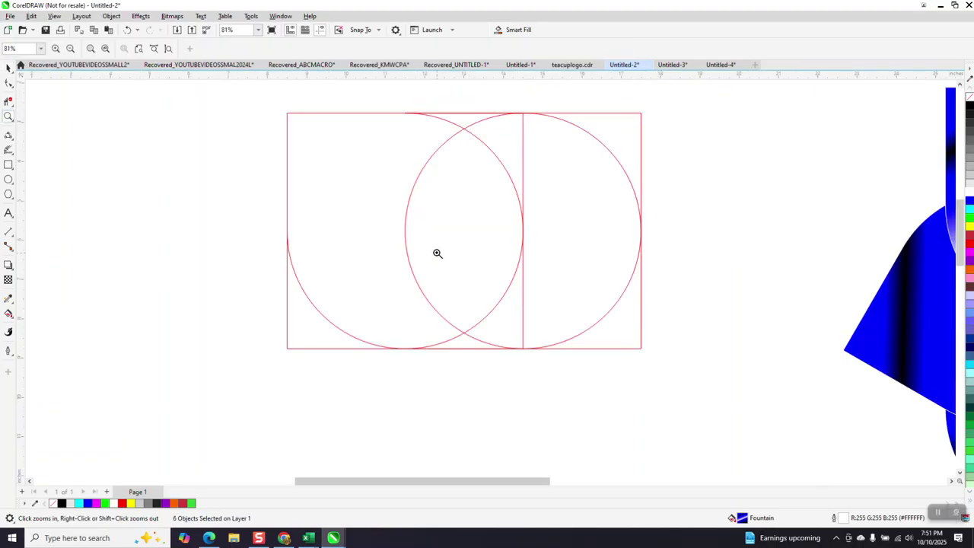
scroll(422, 255, "down", 2)
scroll(404, 257, "down", 2)
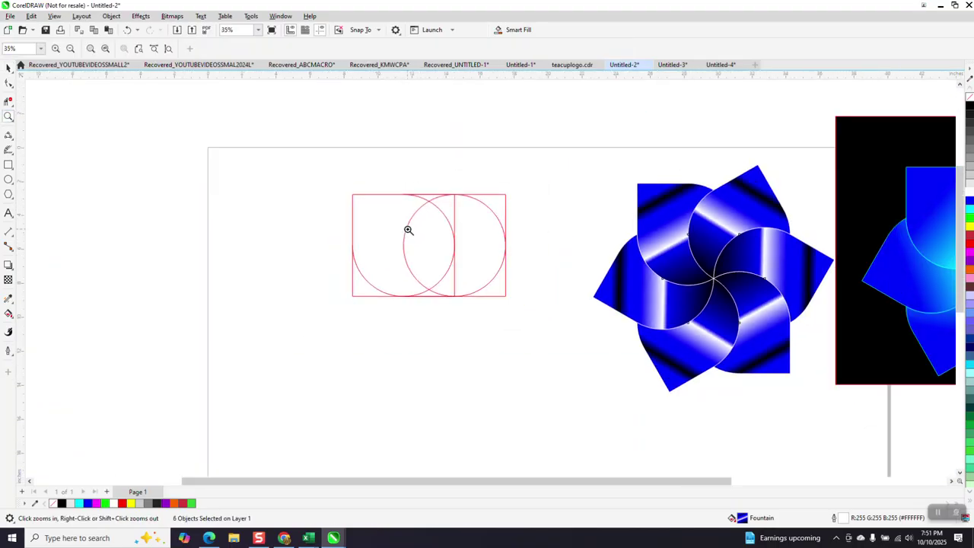
left_click(9, 67)
left_click(388, 97)
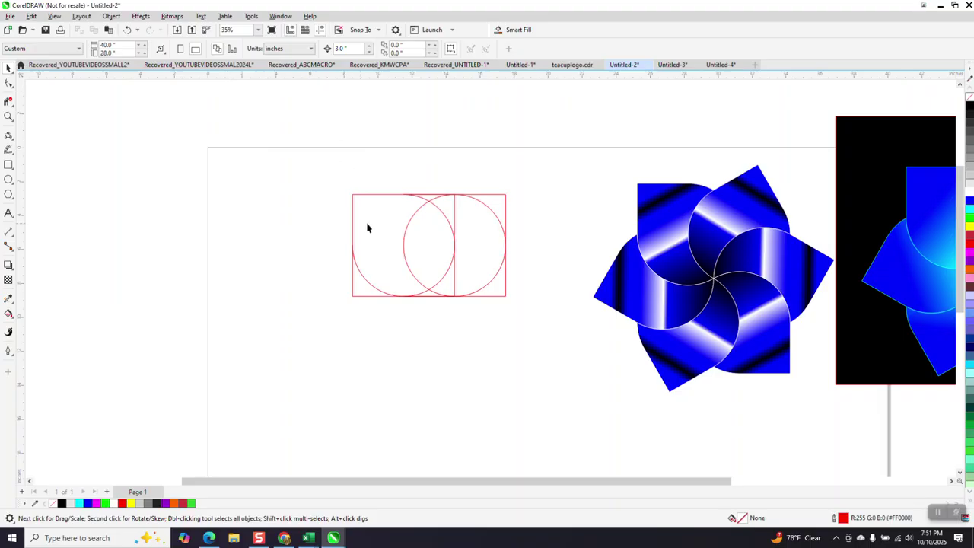
left_click_drag(544, 324, 539, 320)
key("Delete")
scroll(466, 305, "down", 2)
left_click(8, 117)
left_click_drag(560, 174, 908, 407)
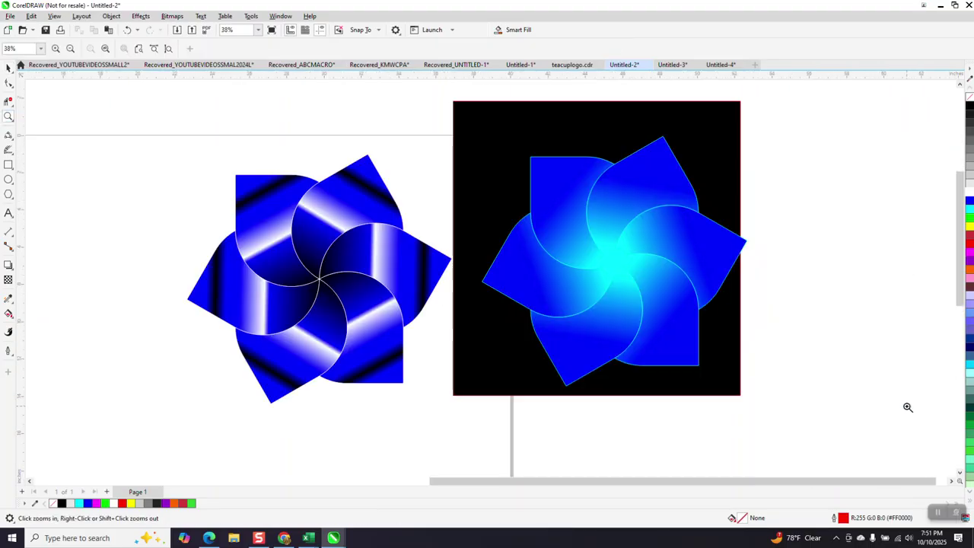